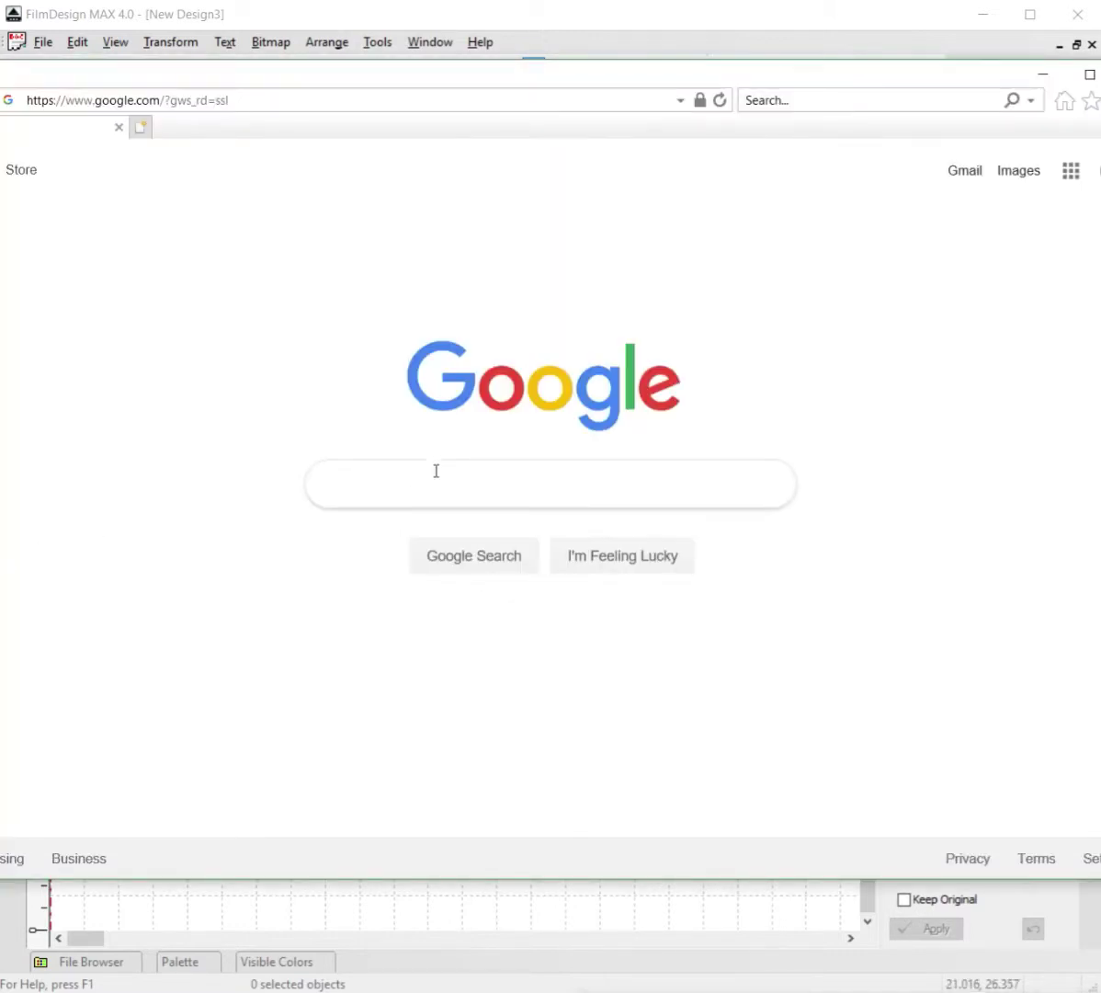
Search Google for 'coca cola logo', picking 'coca cola' from the suggestions
{"action": "left_click", "coordinate": [461, 482]}
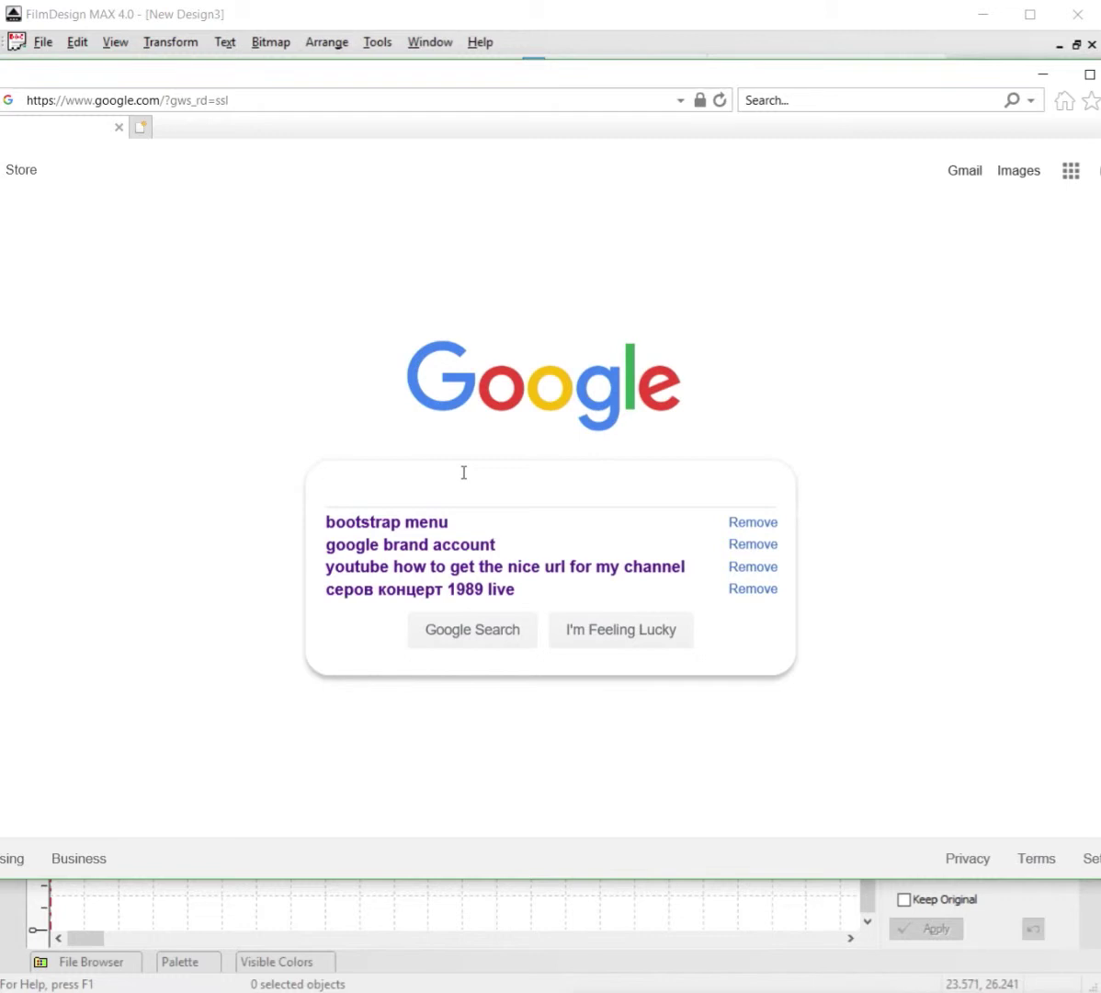
{"action": "type", "text": "coca"}
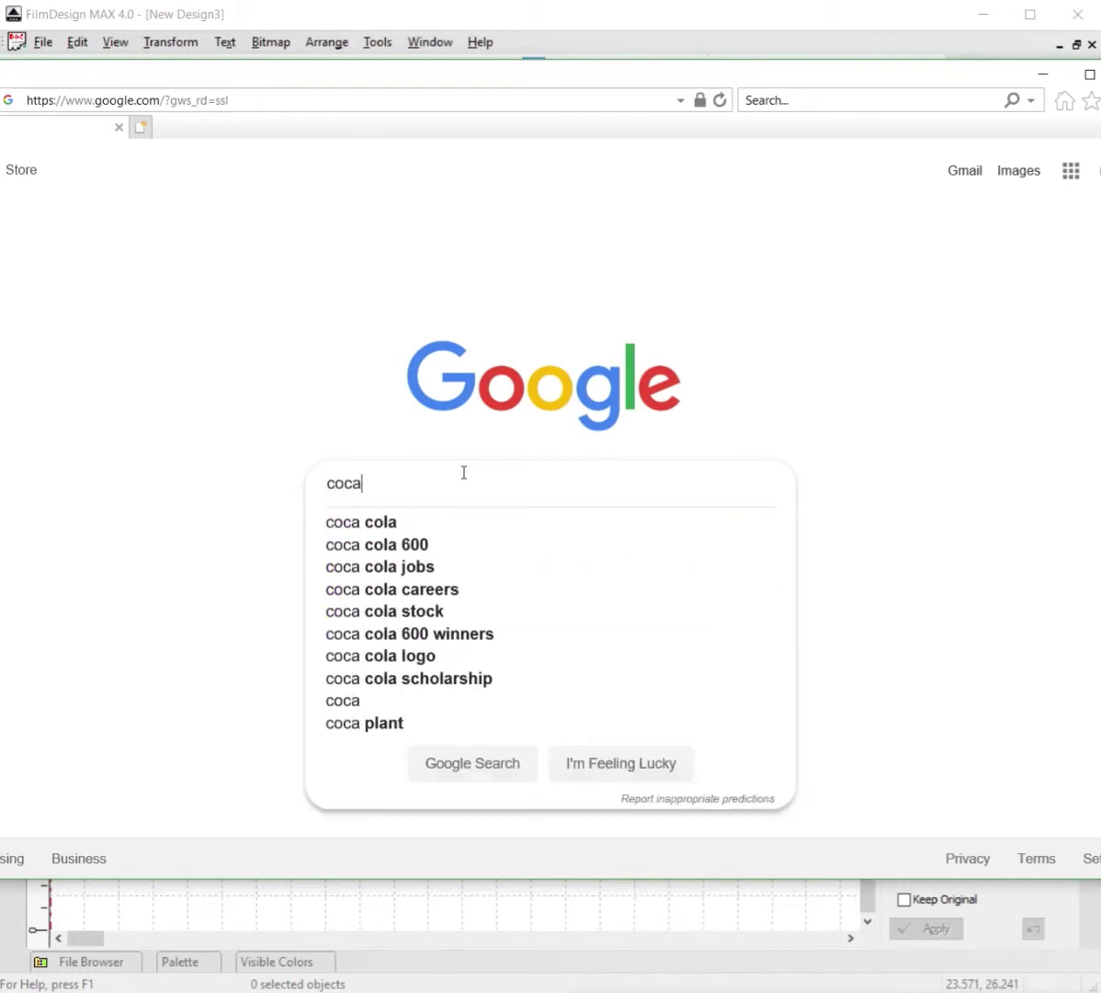
{"action": "key", "text": "Down"}
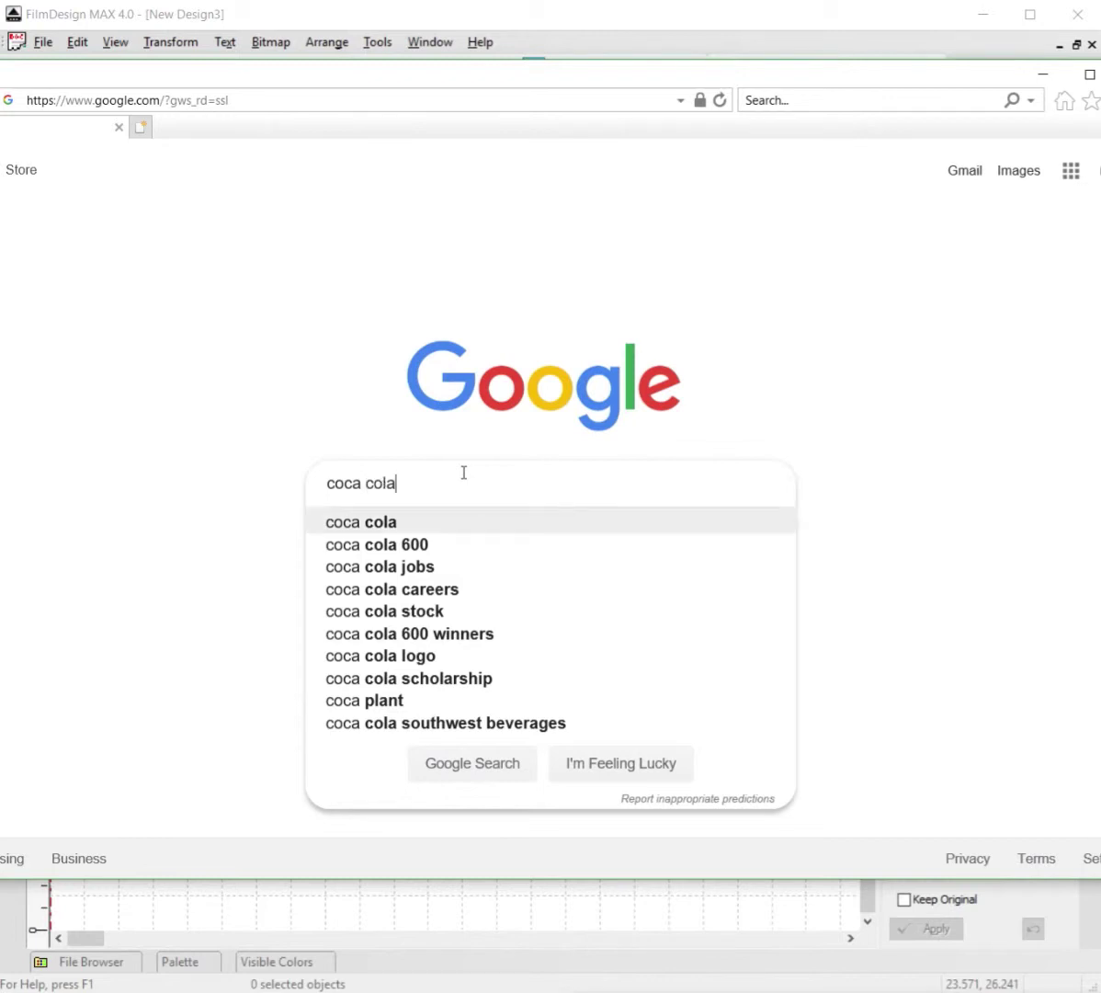
{"action": "key", "text": "Down"}
{"action": "key", "text": "Up"}
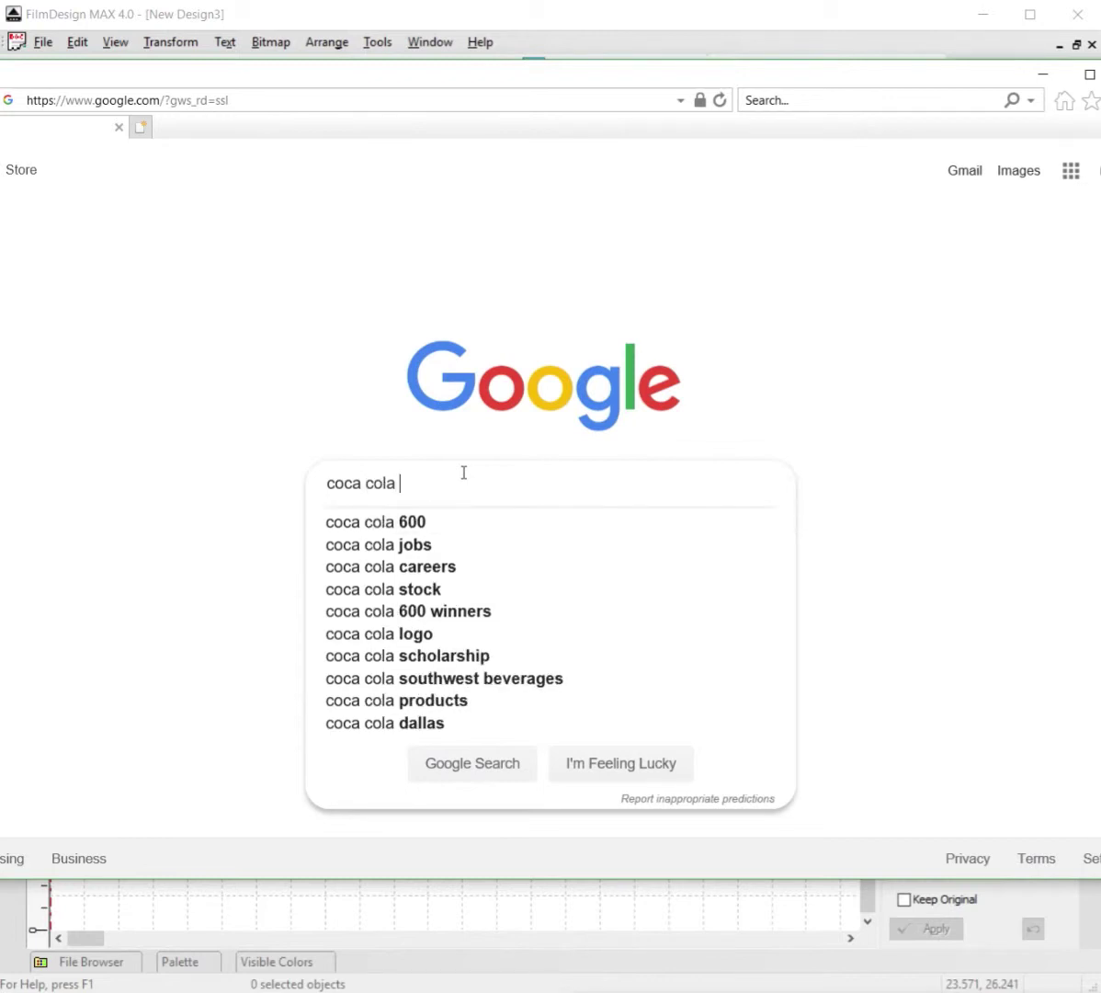
{"action": "type", "text": "logo"}
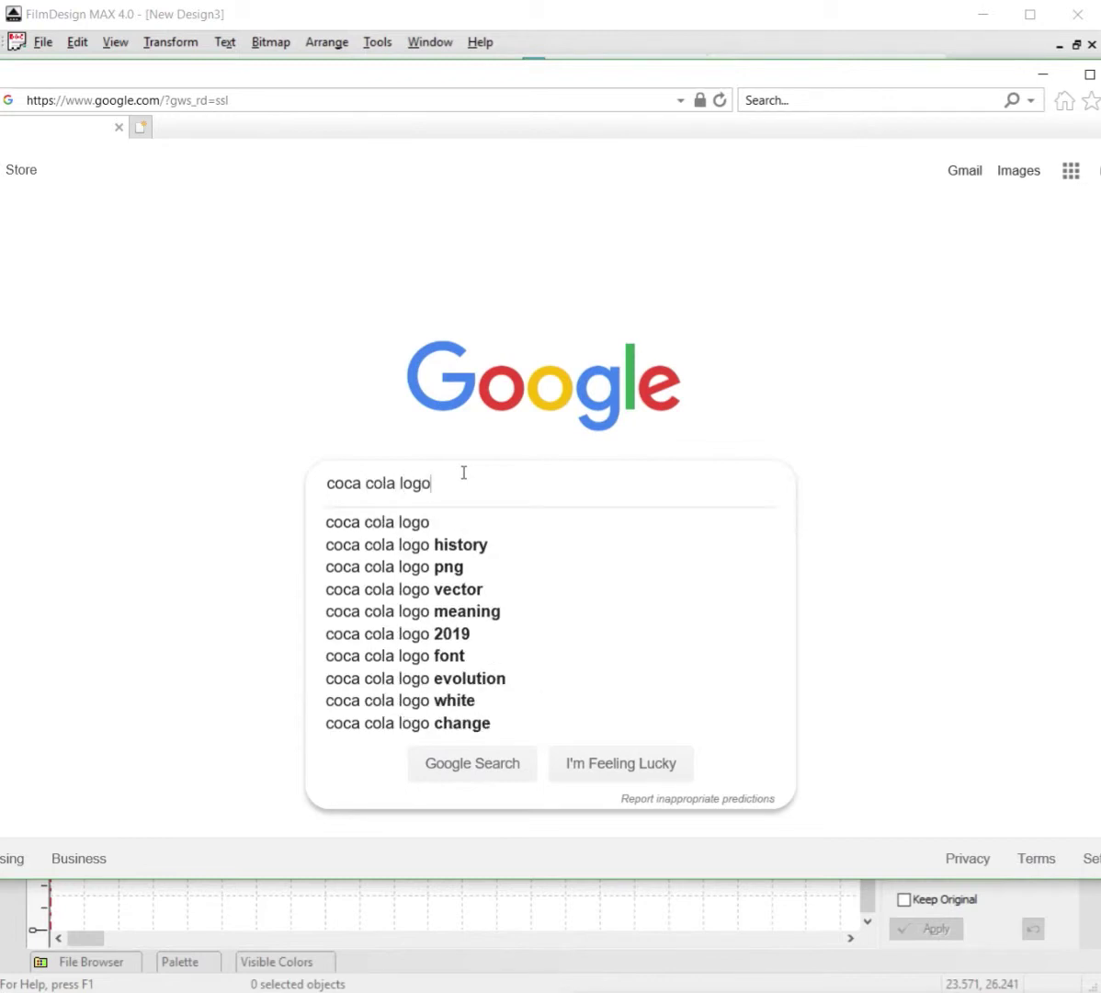
{"action": "key", "text": "Return"}
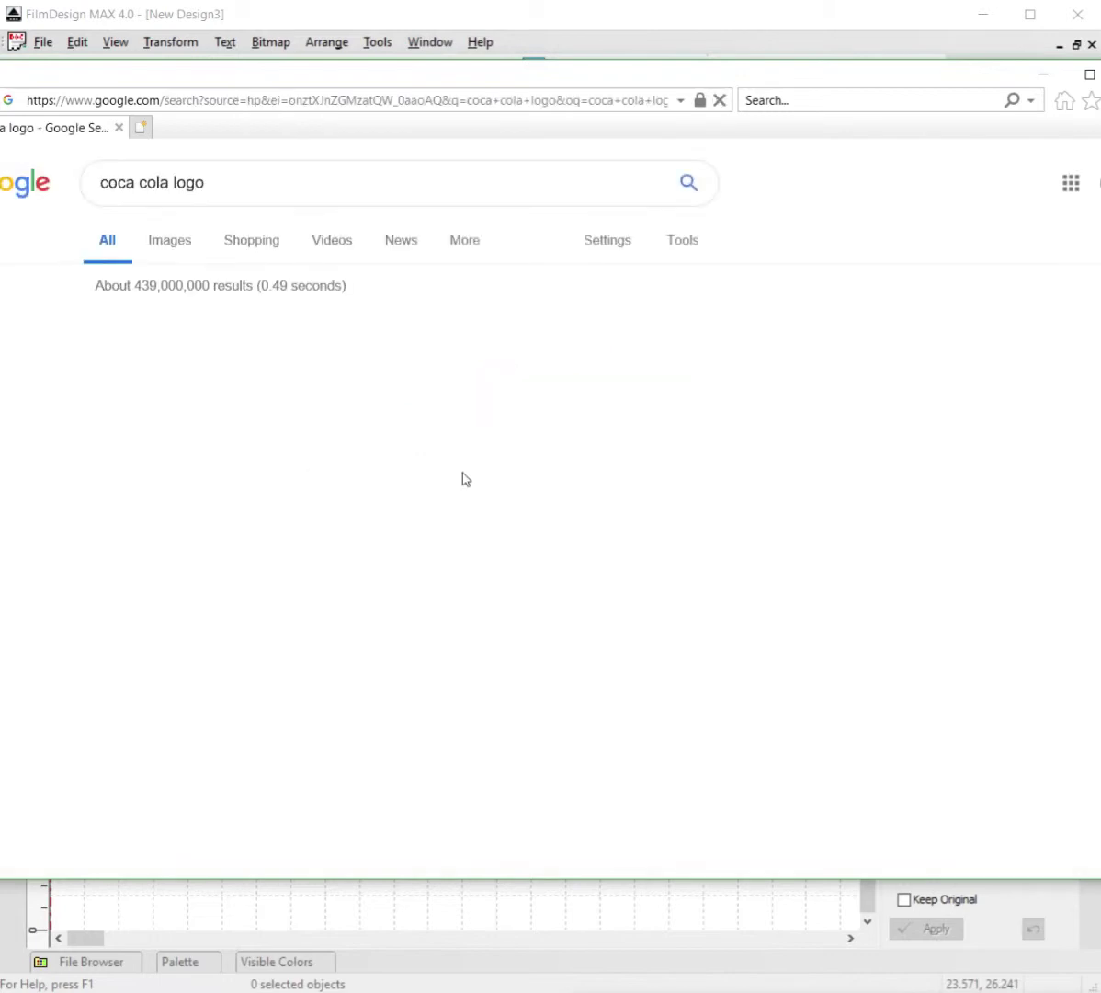
Filter the coca cola logo image results to Larger than 1024×768 and Clip art
{"action": "left_click", "coordinate": [171, 246]}
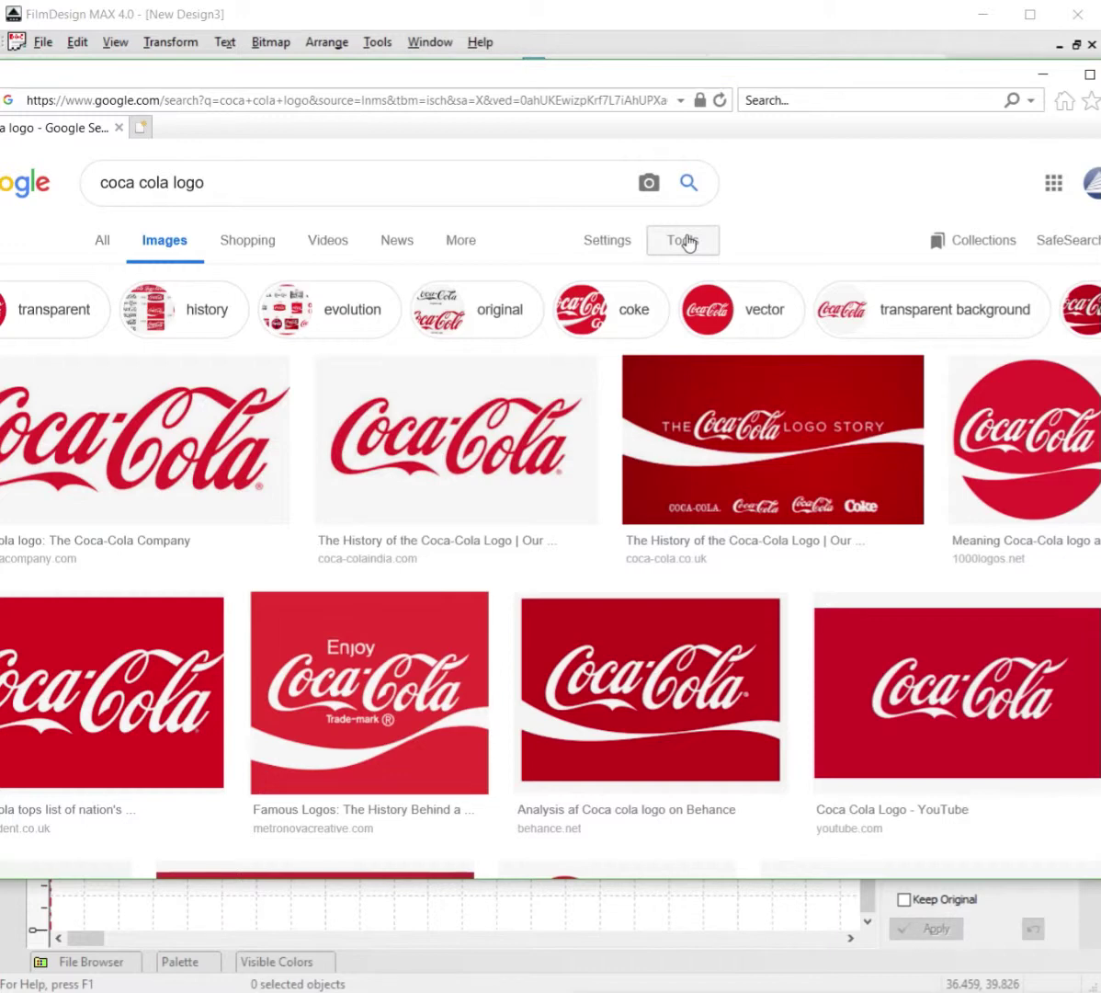
{"action": "left_click", "coordinate": [685, 241]}
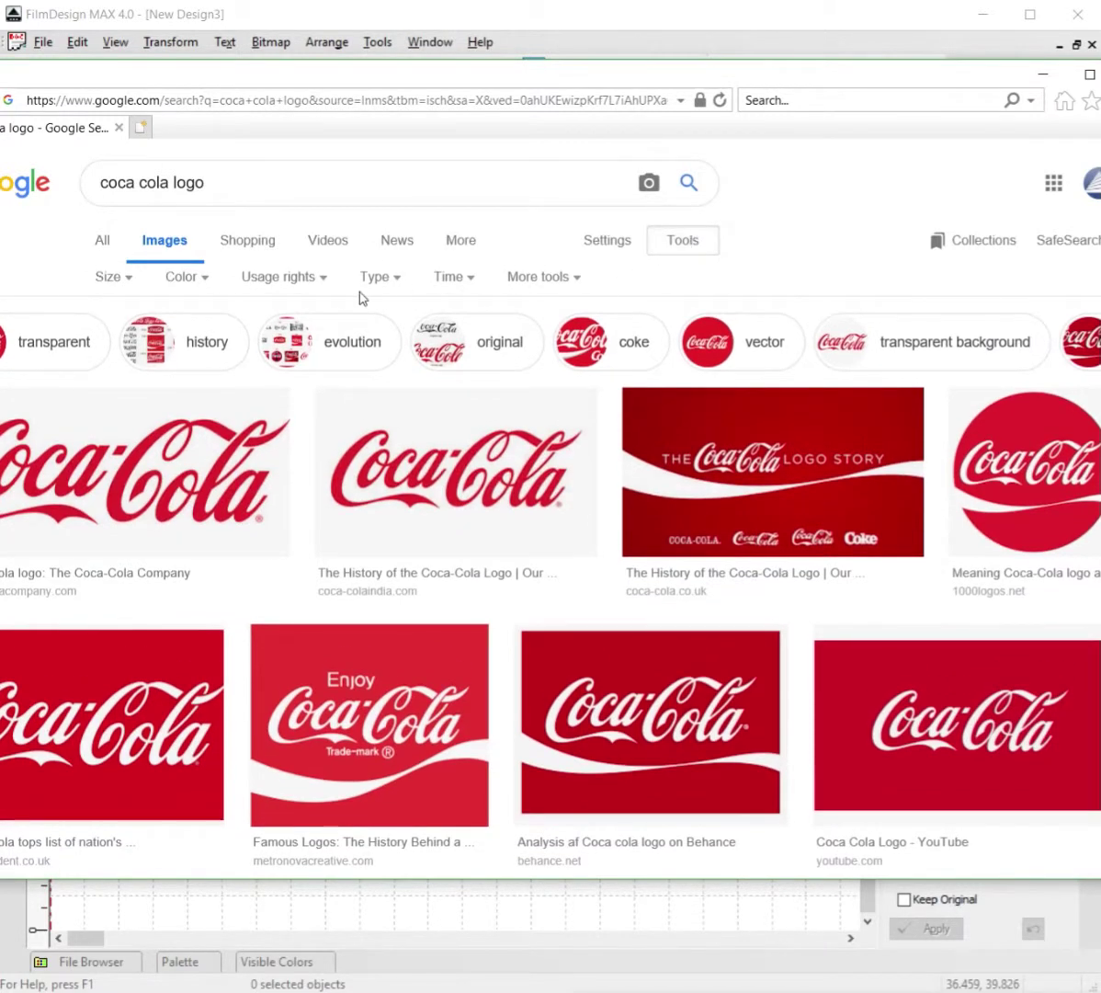
{"action": "left_click", "coordinate": [126, 279]}
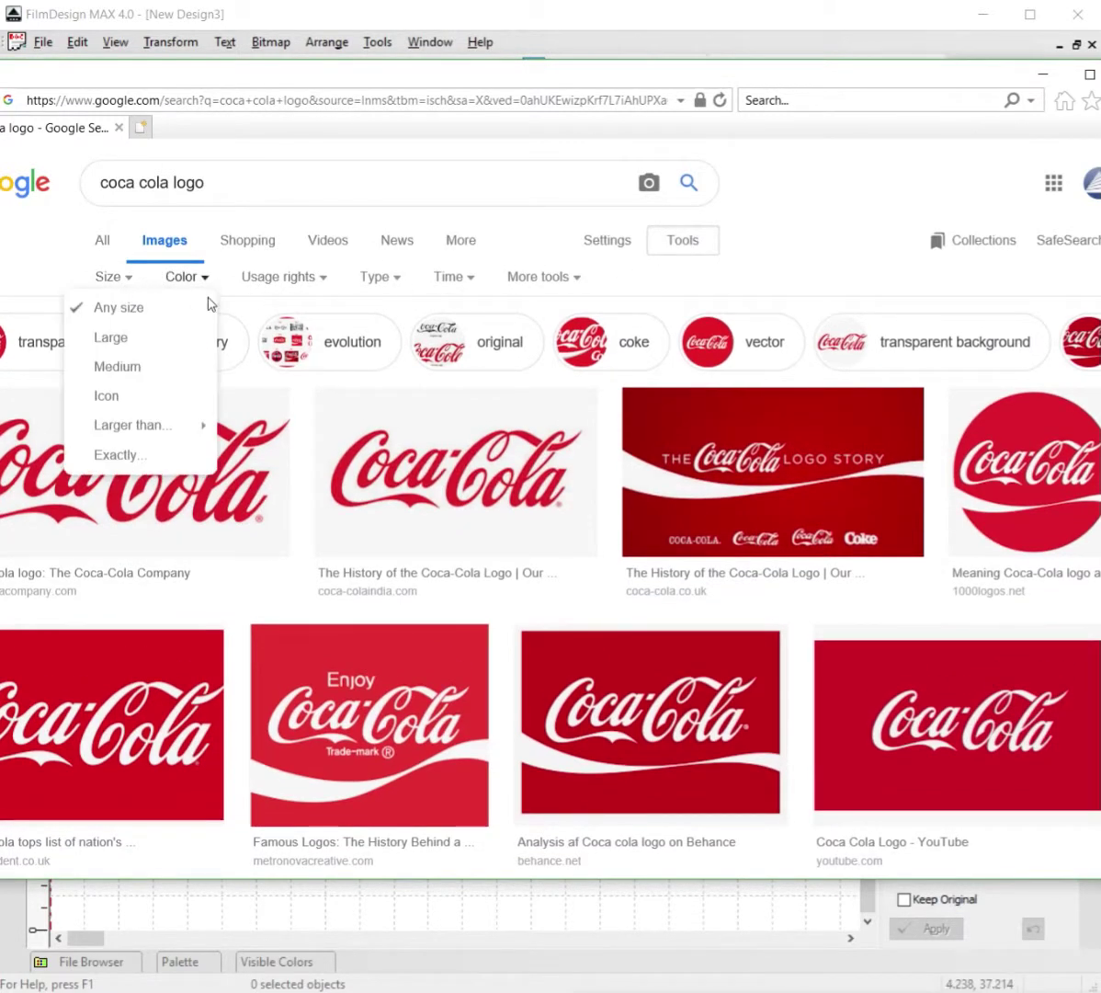
{"action": "mouse_move", "coordinate": [160, 432]}
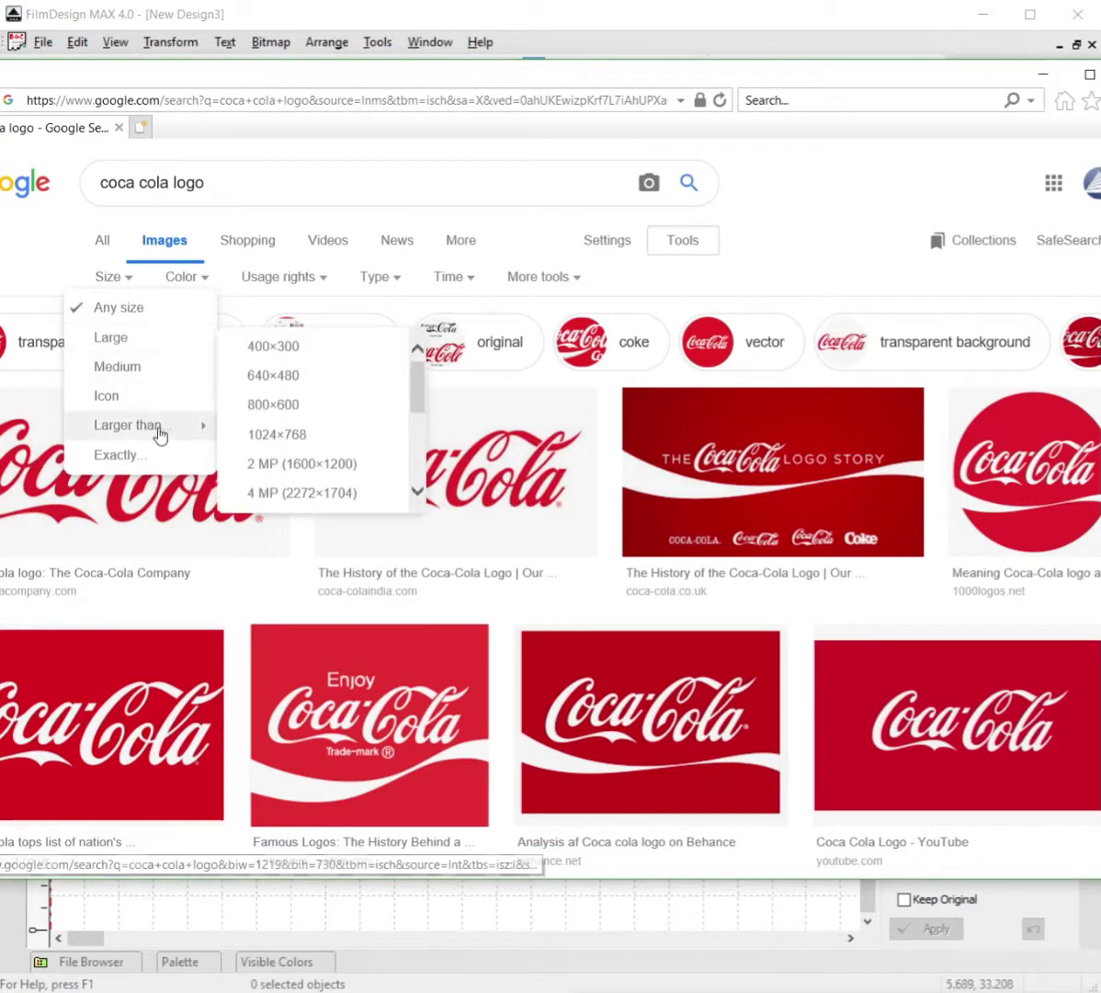
{"action": "left_click", "coordinate": [299, 436]}
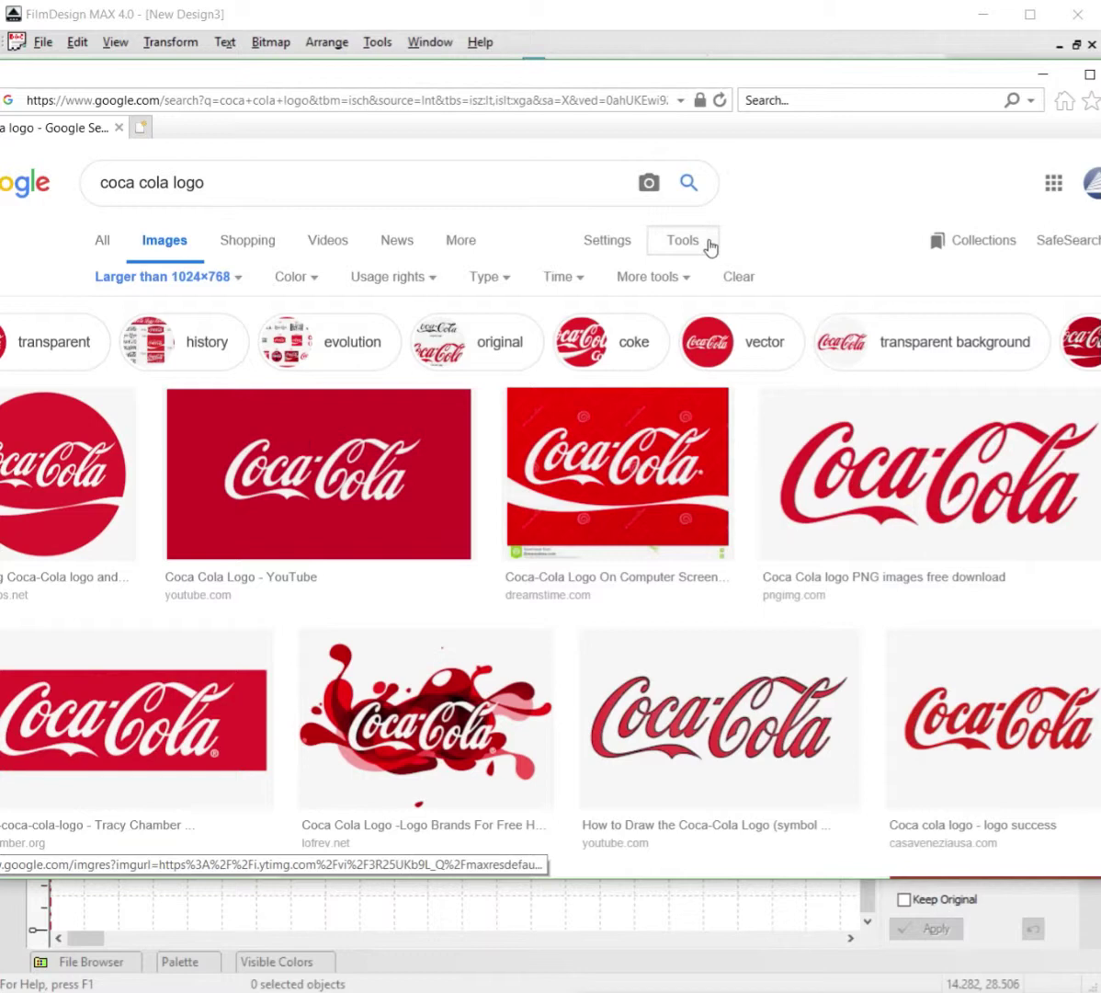
{"action": "left_click", "coordinate": [503, 286]}
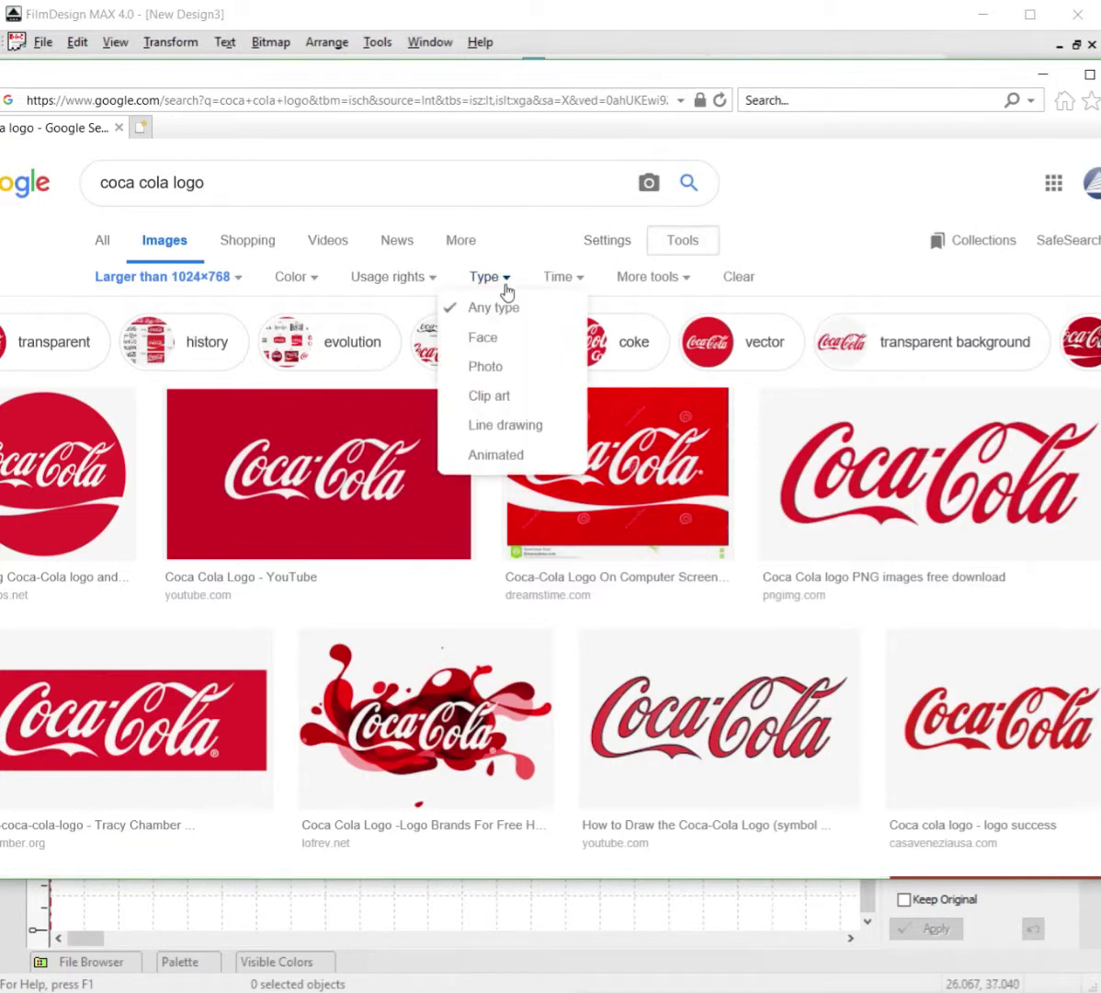
{"action": "left_click", "coordinate": [504, 397]}
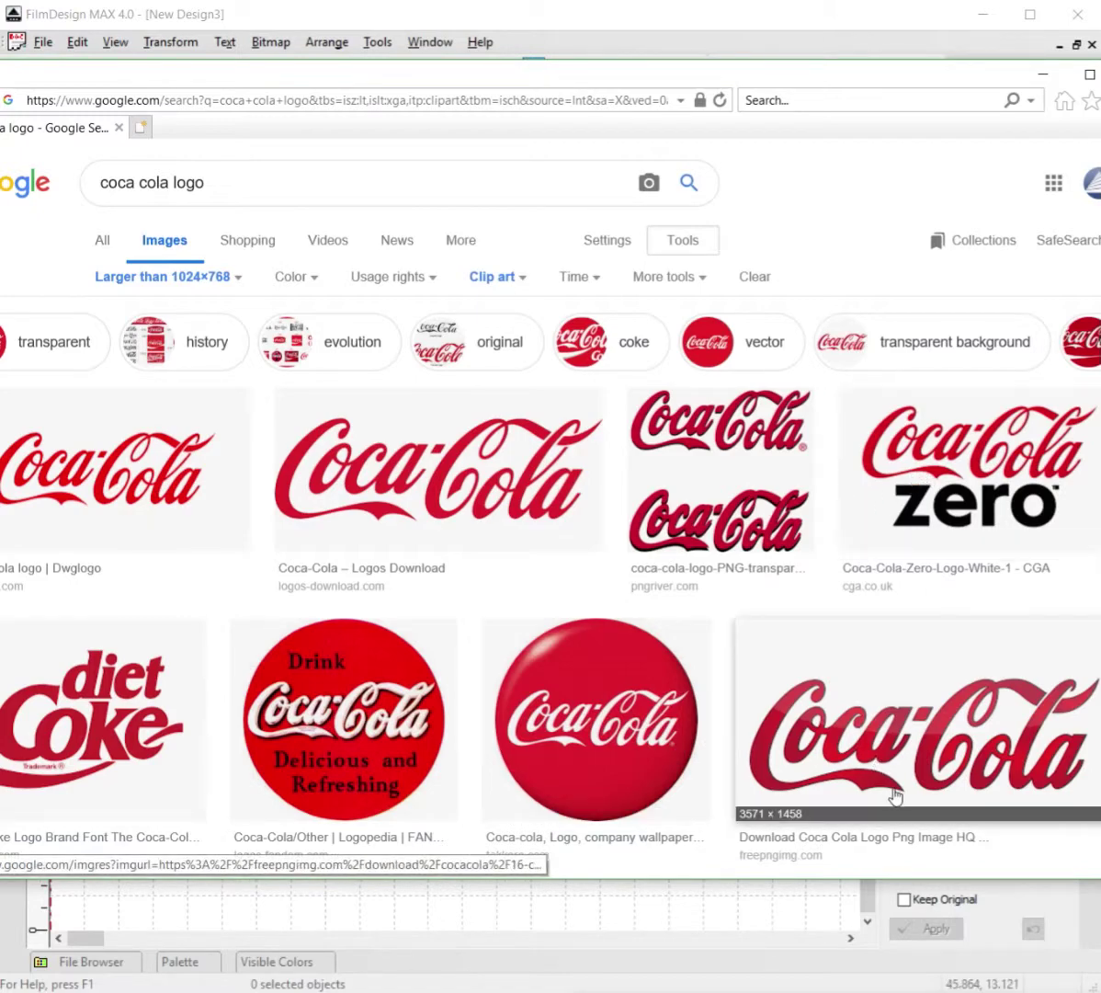
Save the Logos Download Coca-Cola image to the Desktop as Coca-Cola_logo_logotype_emblem.bmp
{"action": "left_click", "coordinate": [410, 482]}
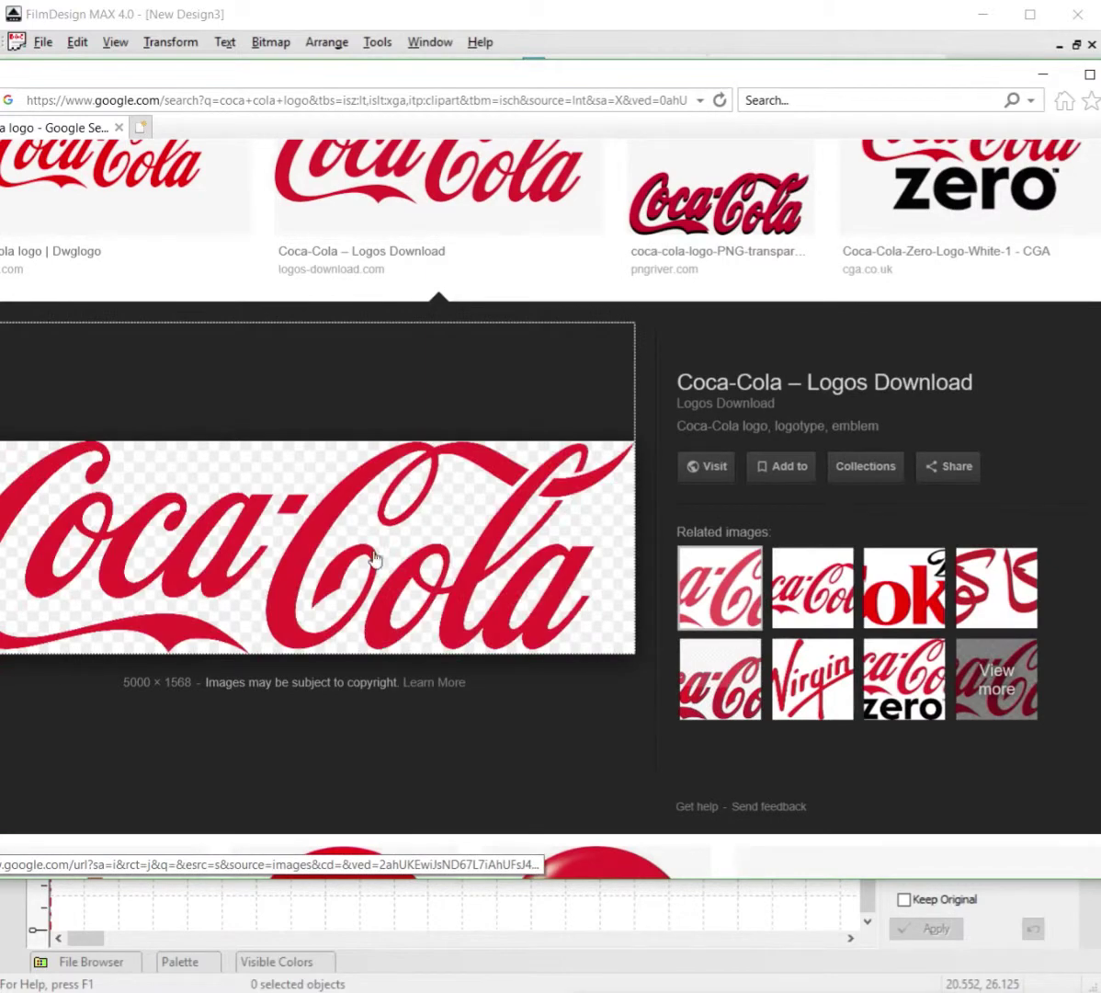
{"action": "right_click", "coordinate": [385, 559]}
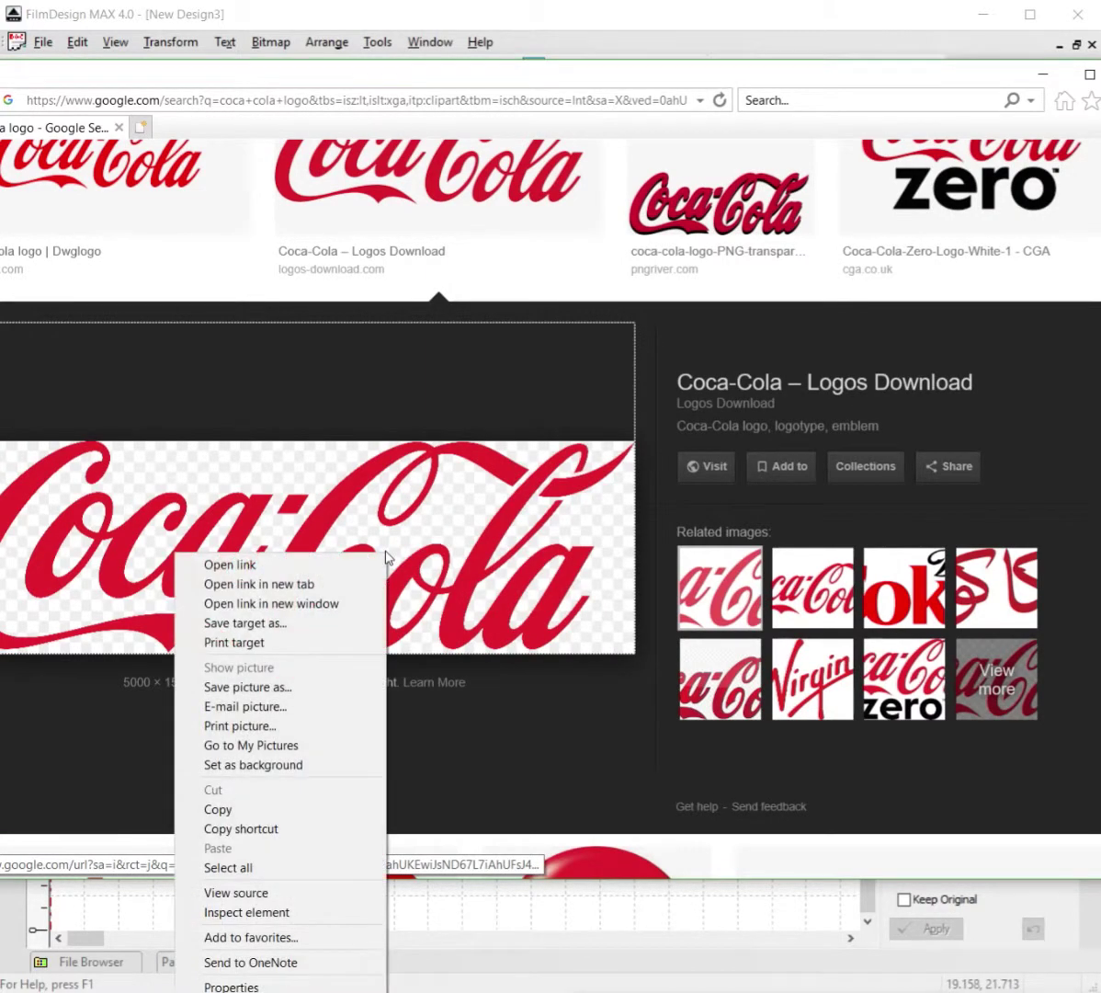
{"action": "left_click", "coordinate": [348, 688]}
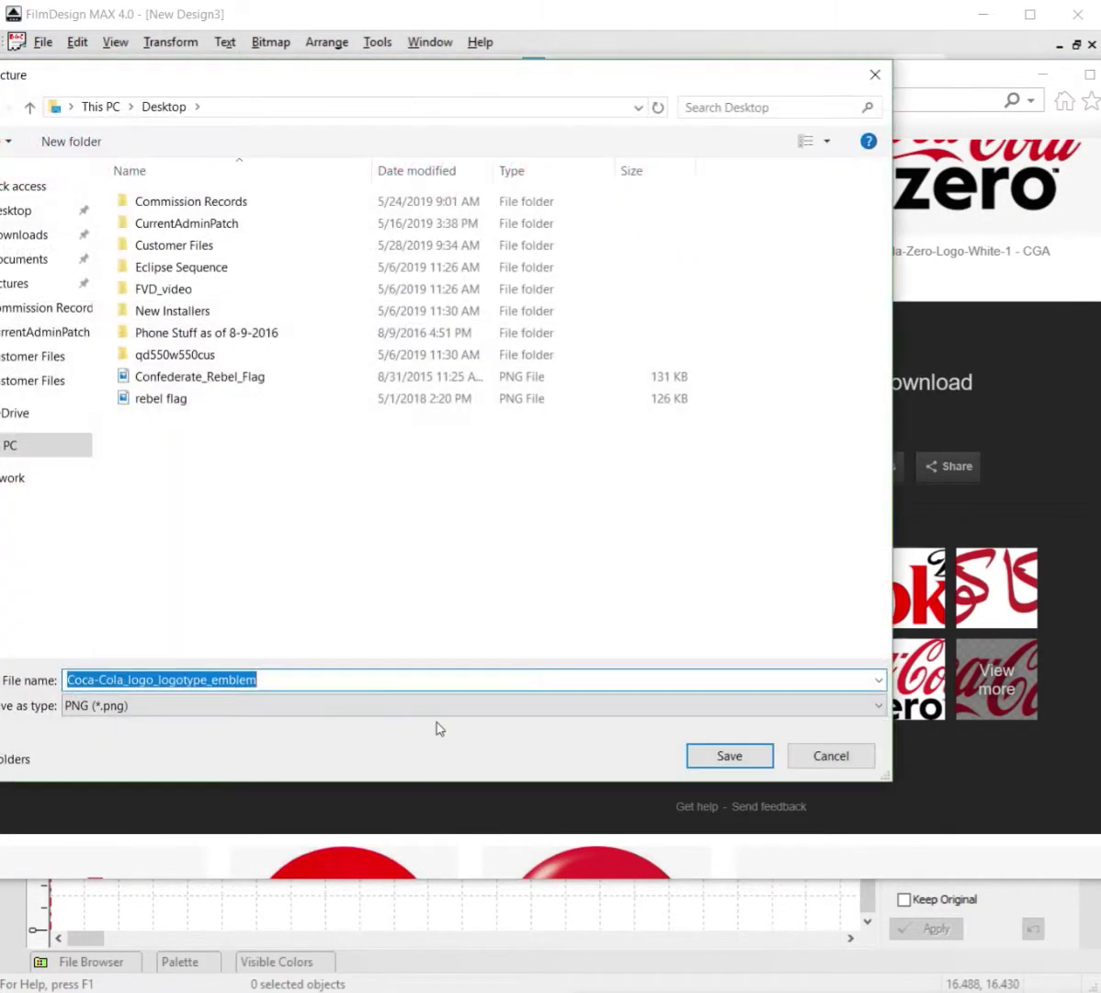
{"action": "left_click", "coordinate": [233, 711]}
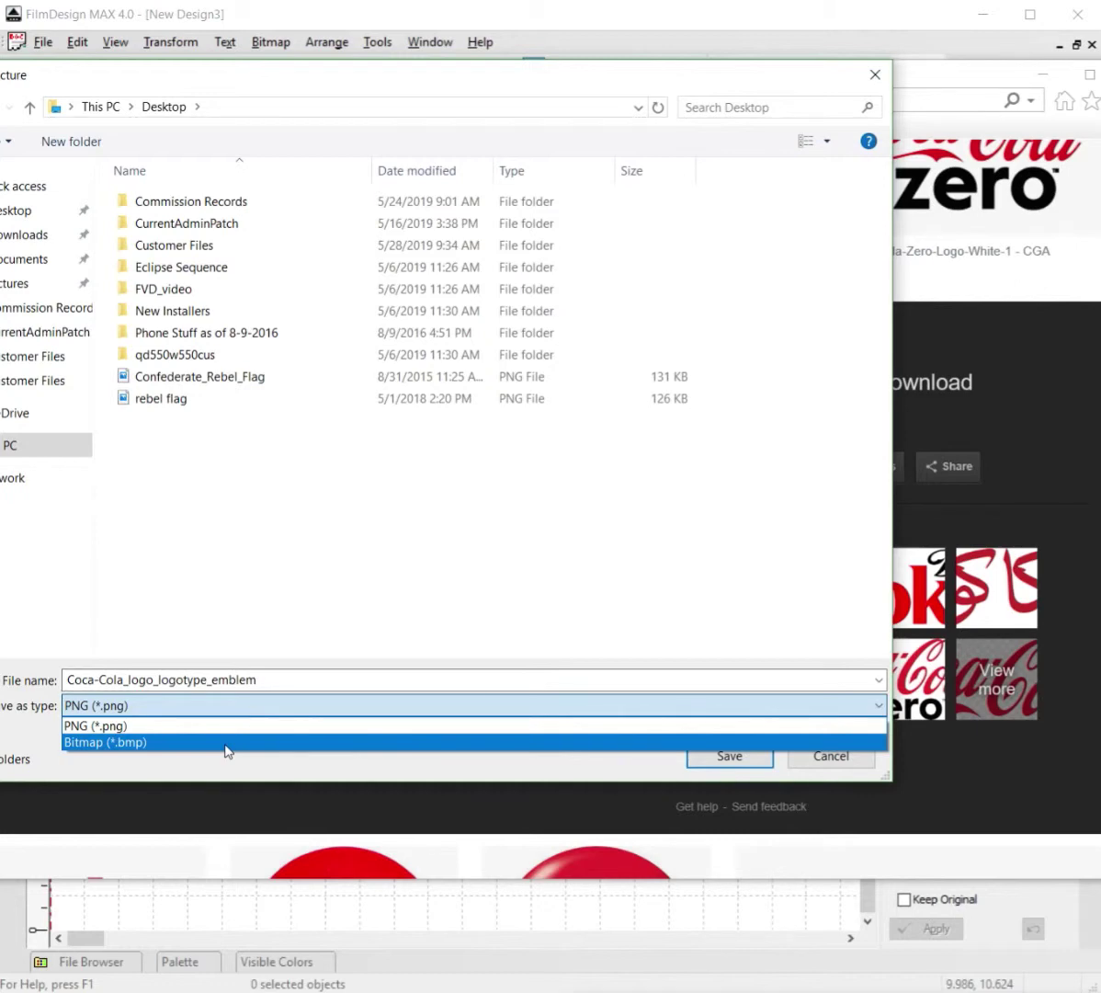
{"action": "left_click", "coordinate": [226, 746]}
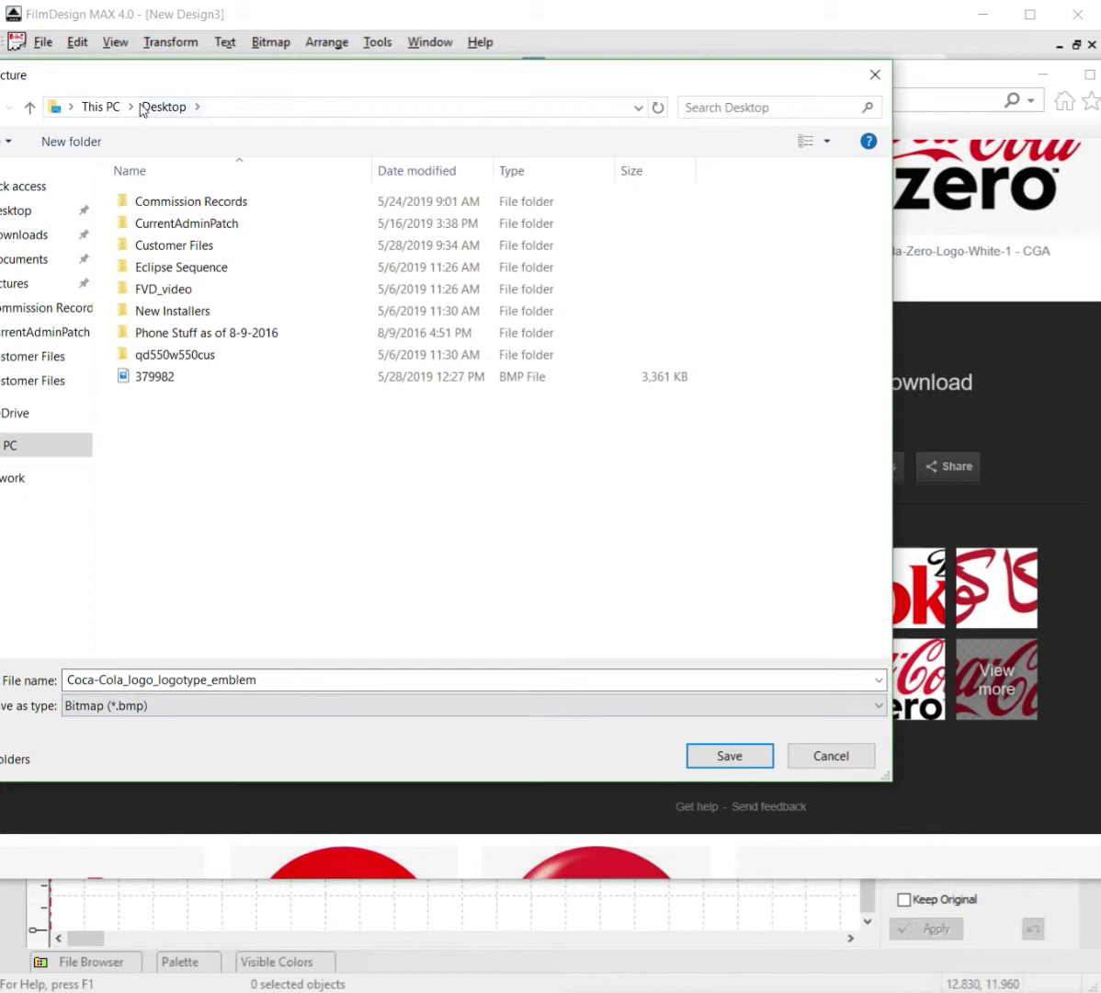
{"action": "left_click", "coordinate": [749, 758]}
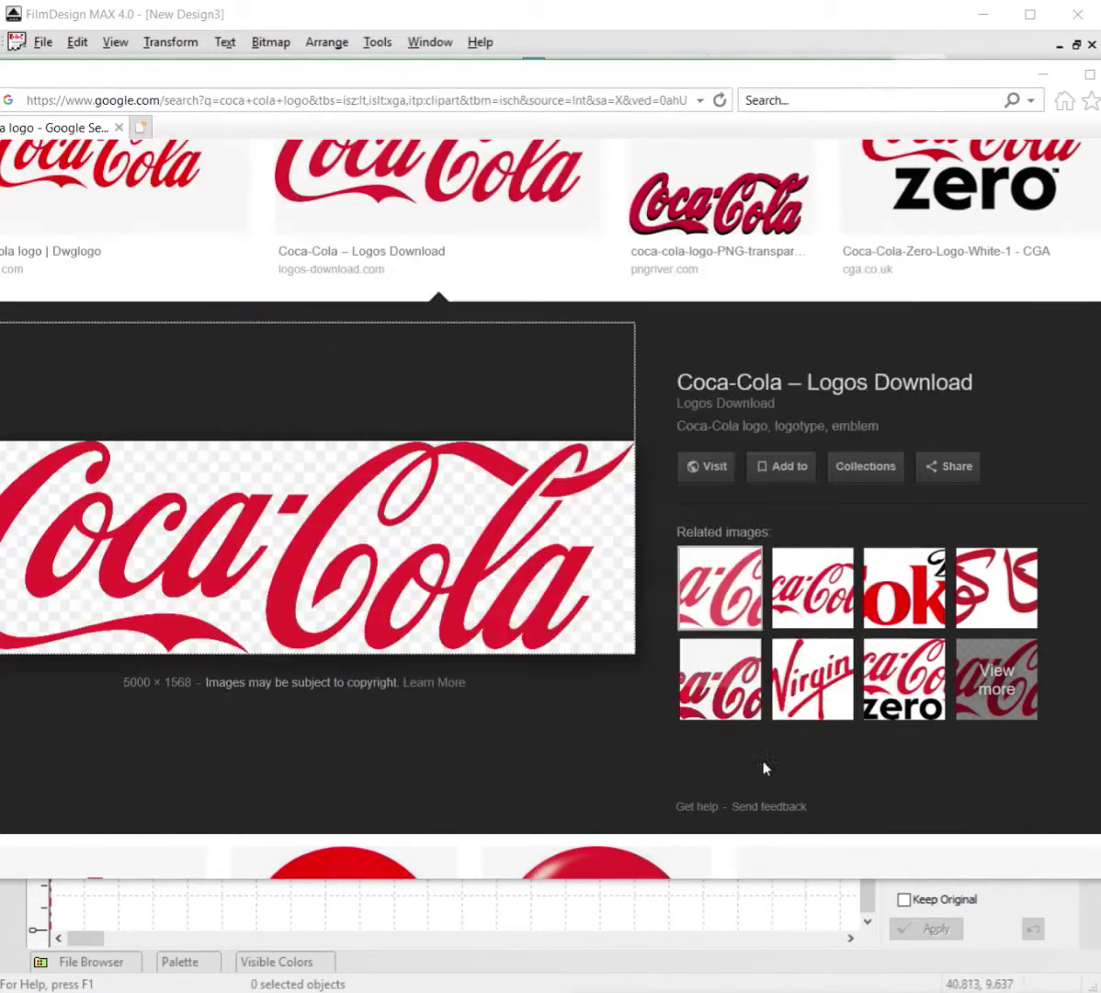
Clear the browser and FilmDesign MAX away and place the logo BMP below Football on the desktop
{"action": "left_click", "coordinate": [1042, 81]}
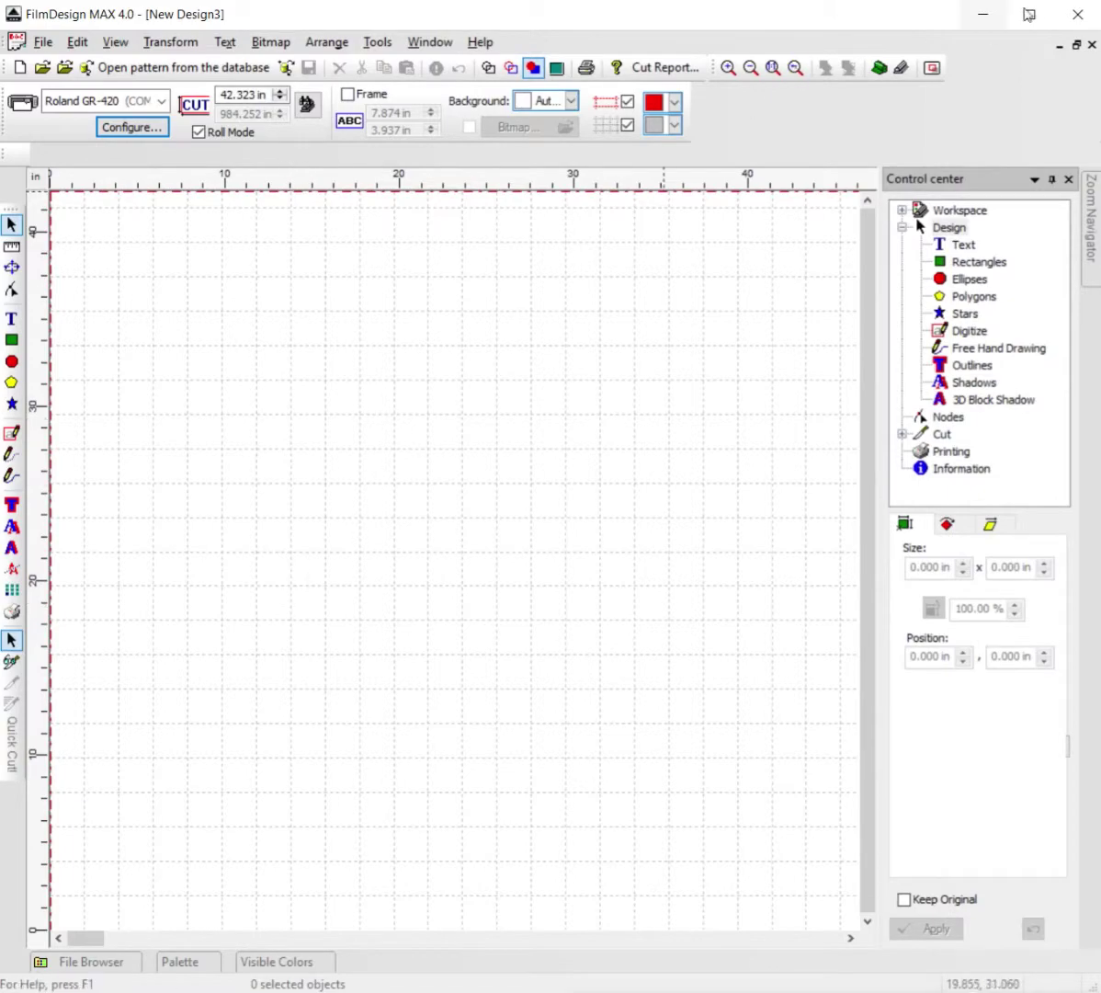
{"action": "left_click", "coordinate": [985, 14]}
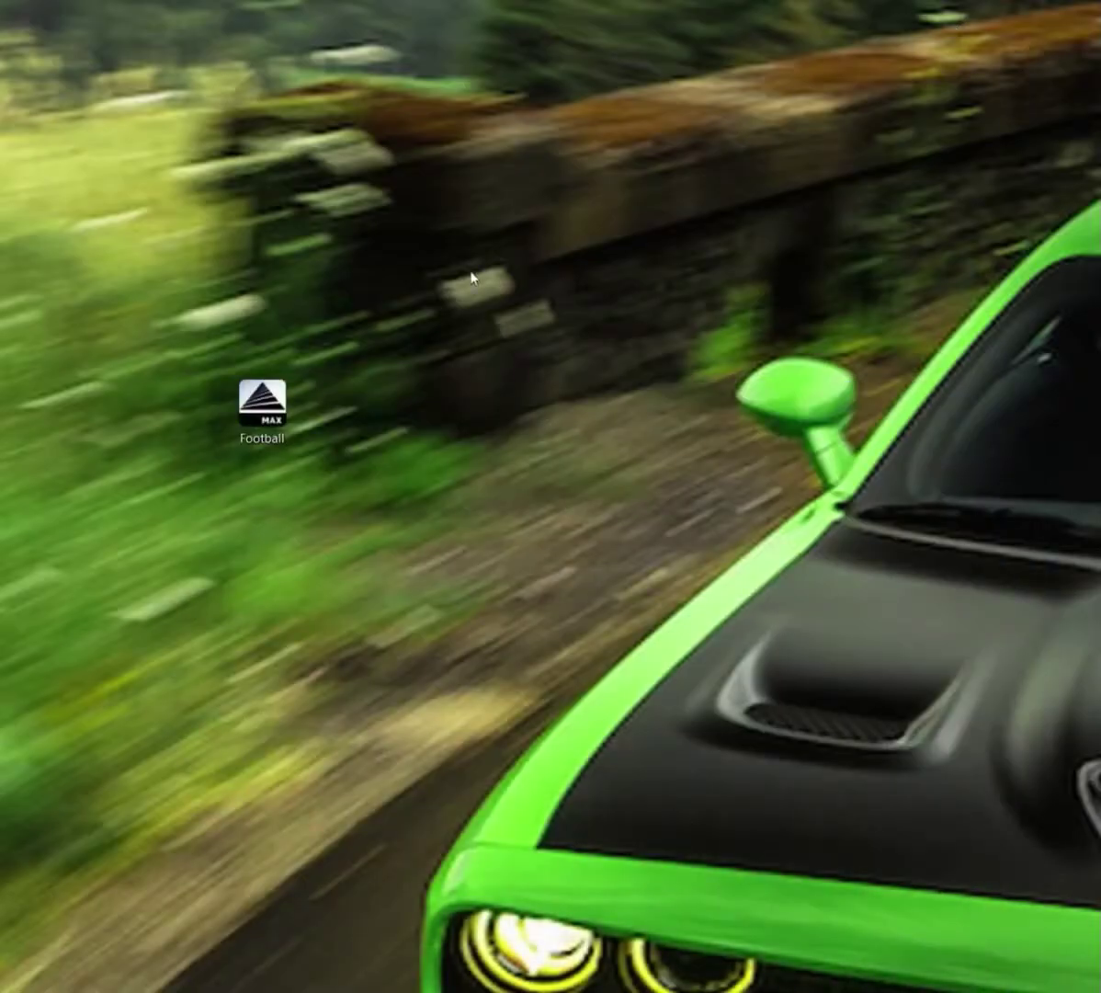
{"action": "left_click_drag", "start_coordinate": [2, 528], "coordinate": [274, 558]}
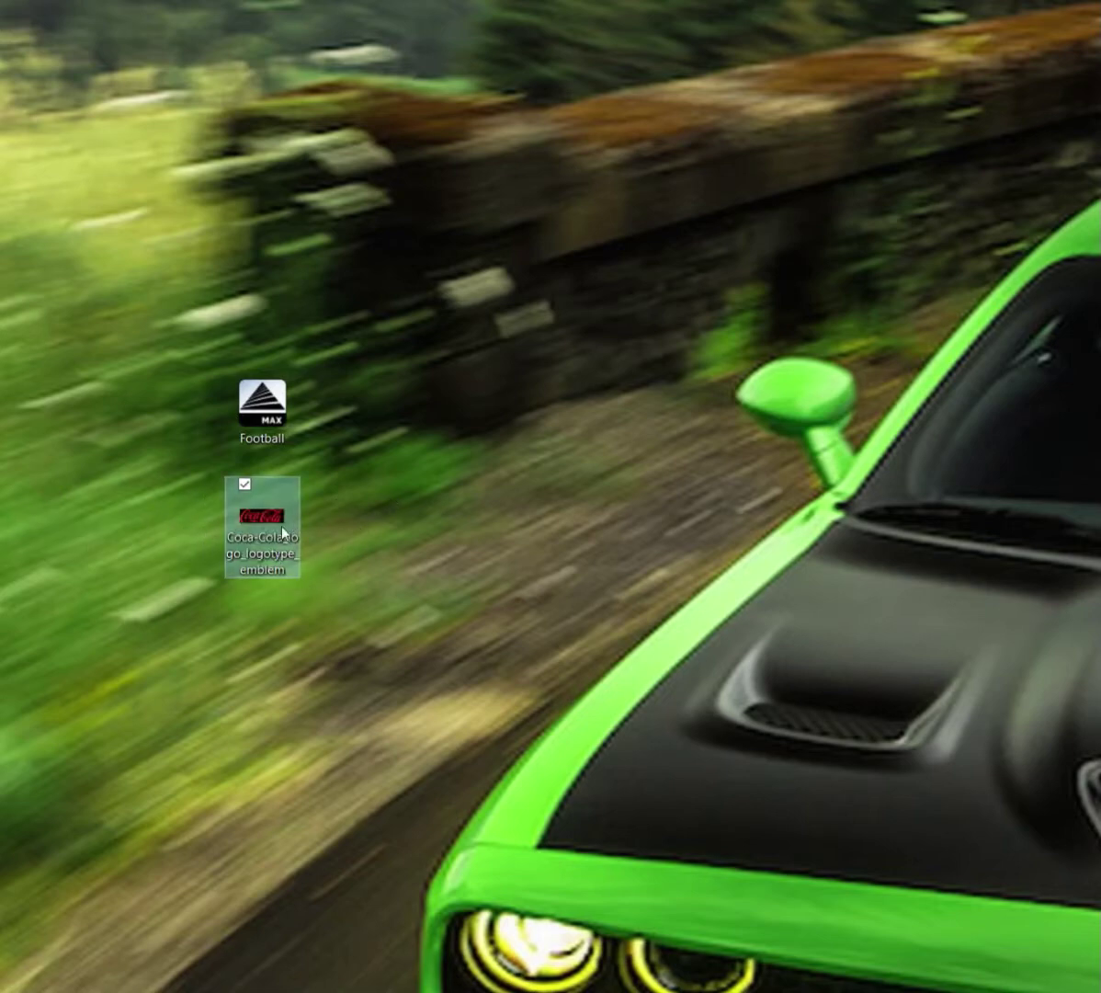
{"action": "mouse_move", "coordinate": [276, 531]}
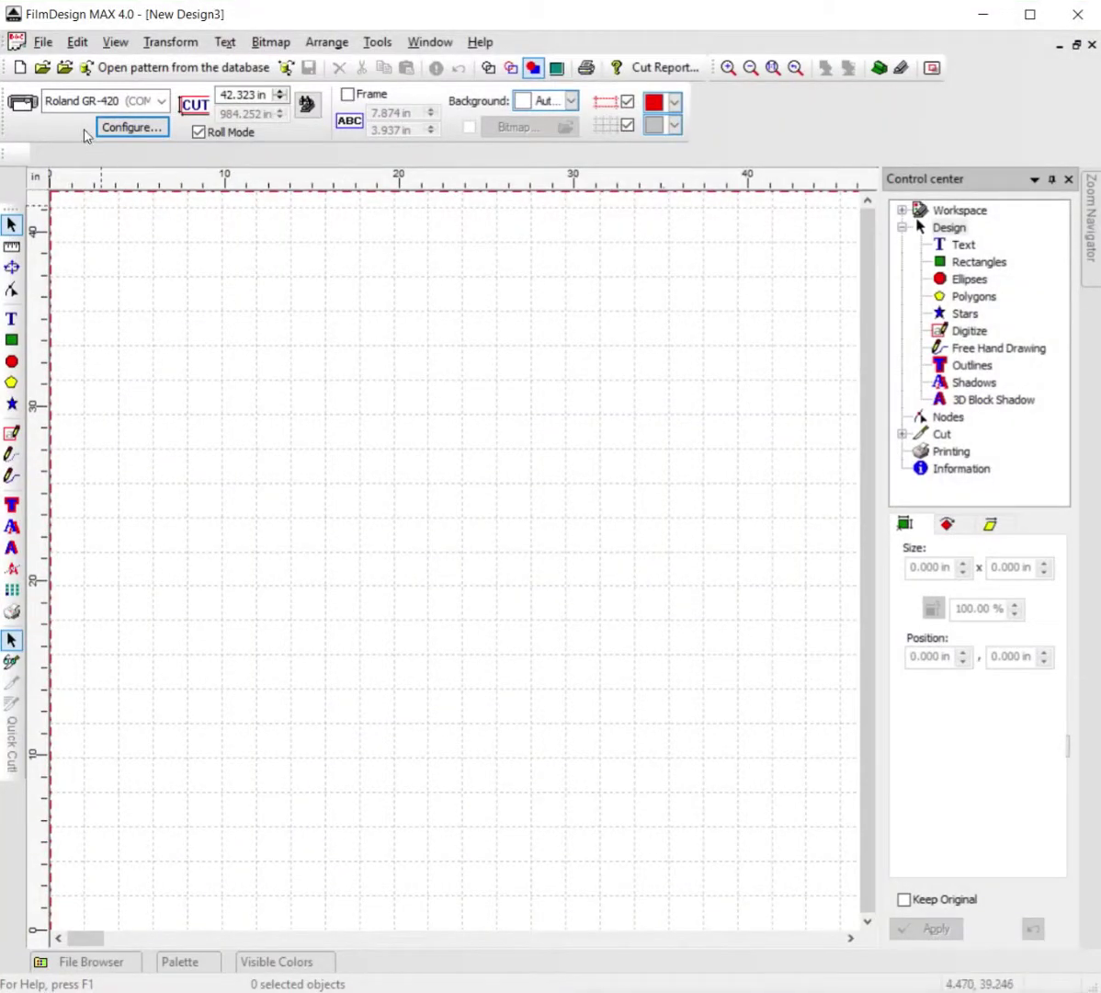
Open Coca-Cola_logo_logotype_emblem.bmp from the Desktop via File > Open
{"action": "left_click", "coordinate": [41, 42]}
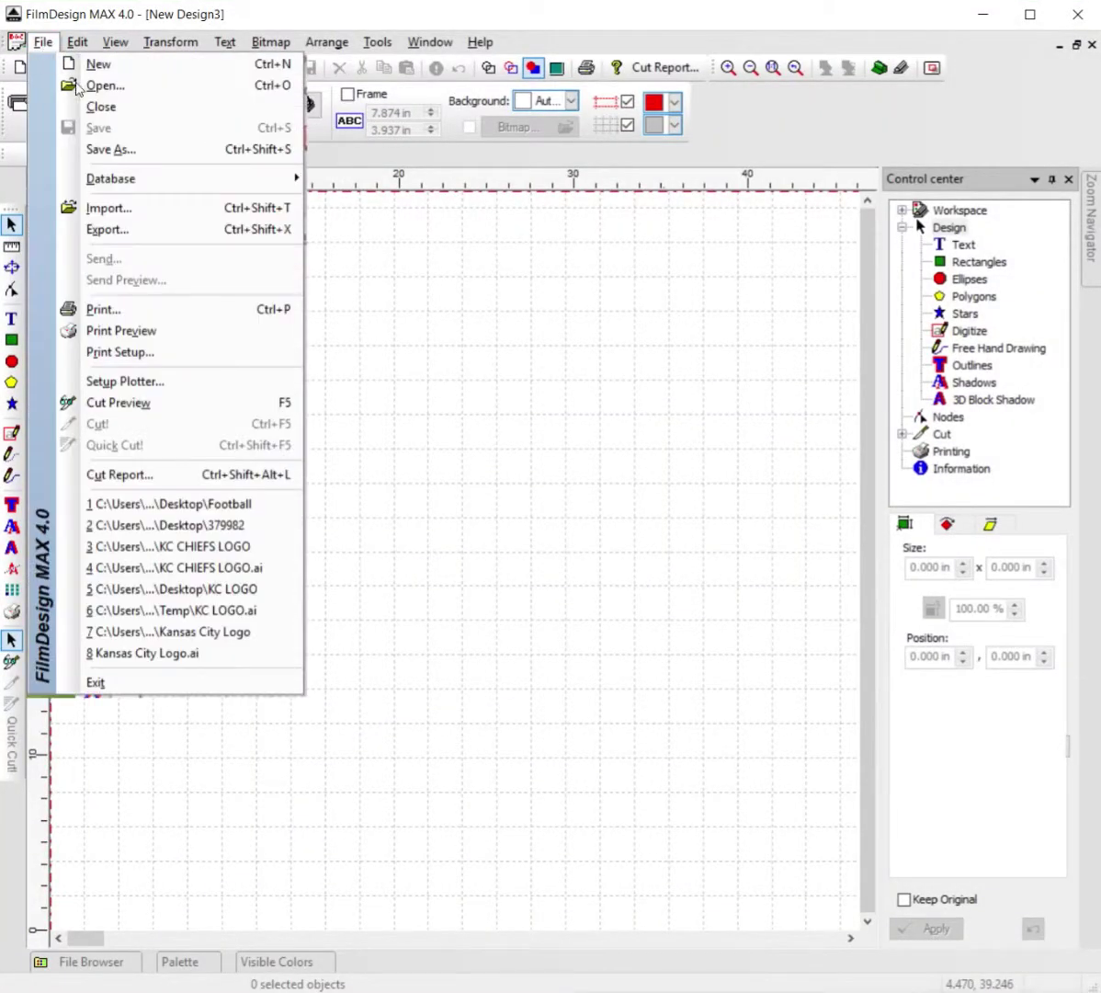
{"action": "left_click", "coordinate": [138, 85]}
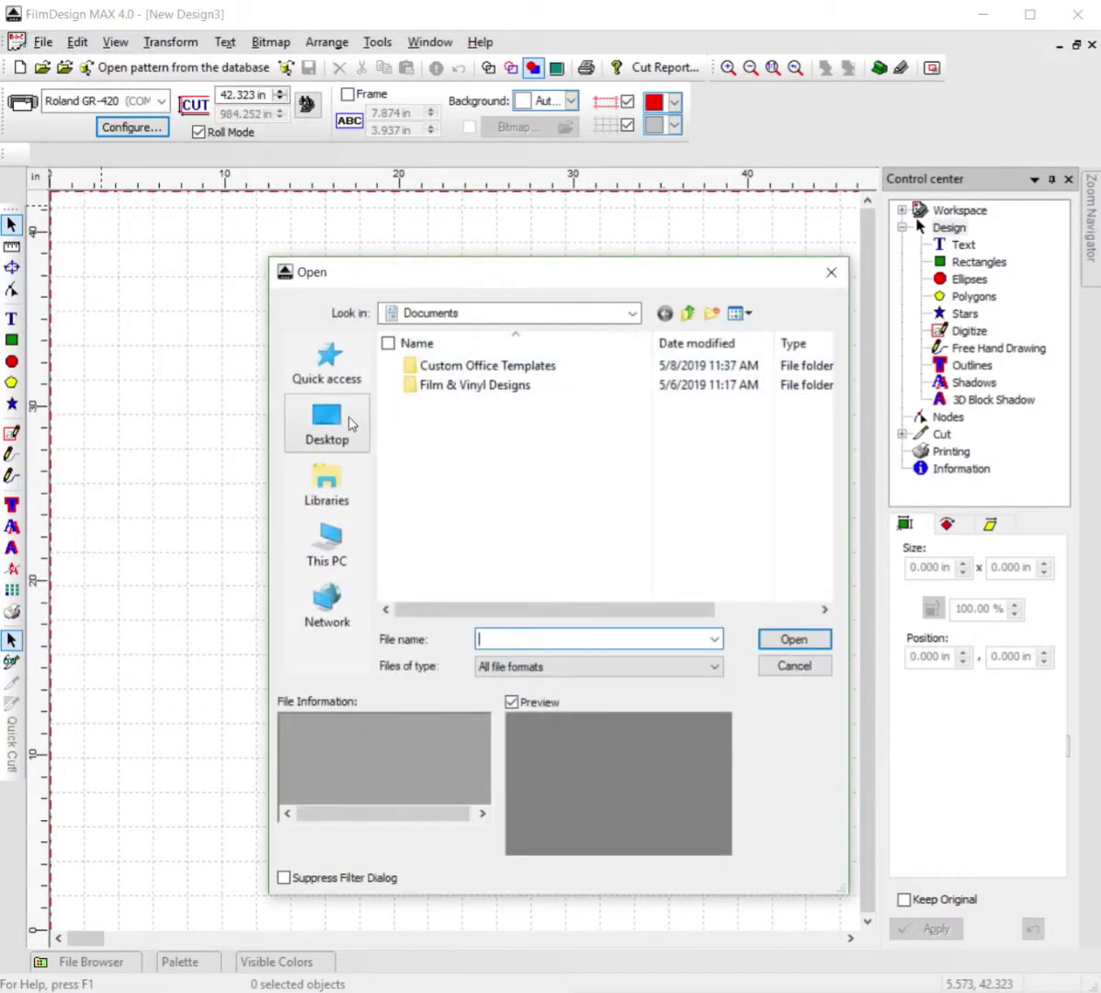
{"action": "left_click", "coordinate": [350, 423]}
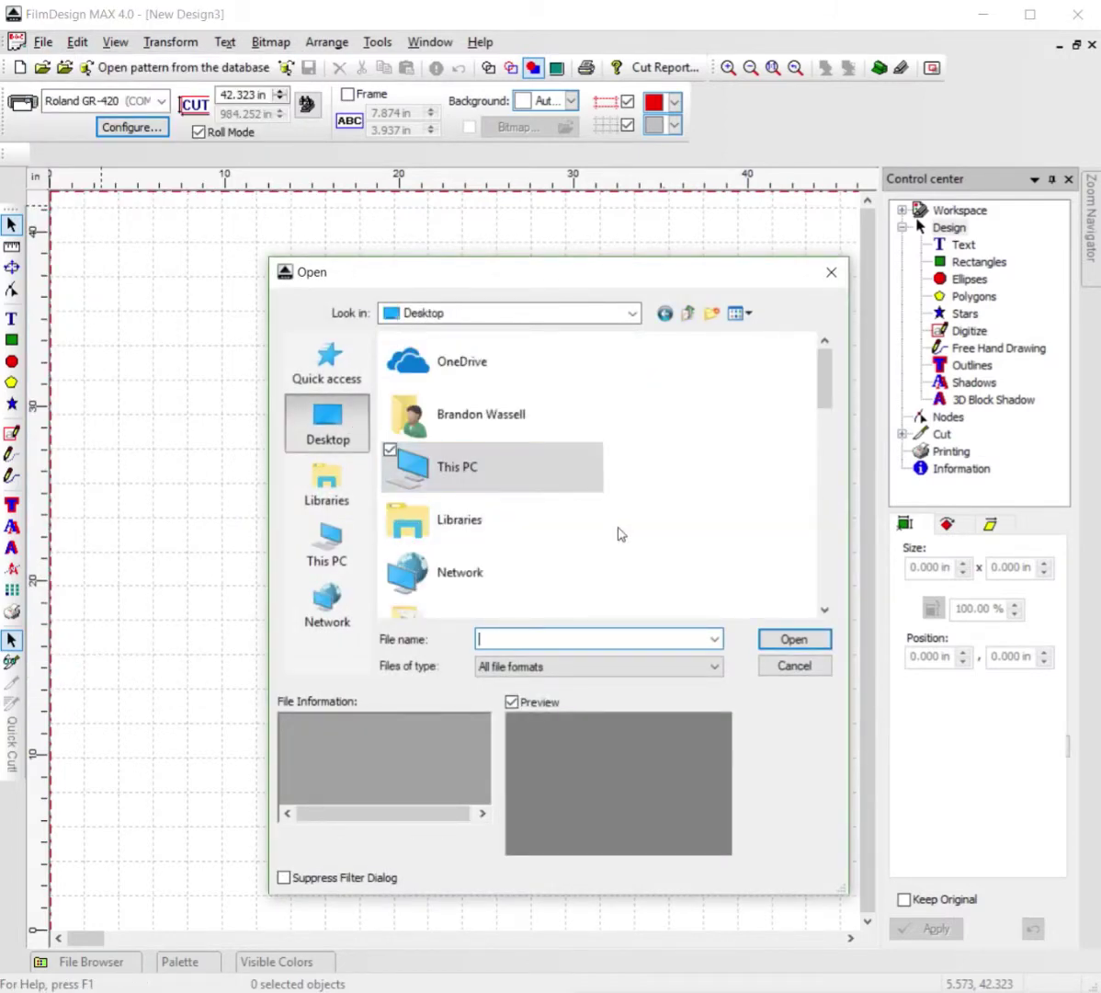
{"action": "scroll", "coordinate": [619, 534], "scroll_direction": "down", "scroll_amount": 3}
{"action": "scroll", "coordinate": [620, 533], "scroll_direction": "down", "scroll_amount": 3}
{"action": "scroll", "coordinate": [619, 533], "scroll_direction": "up", "scroll_amount": 5}
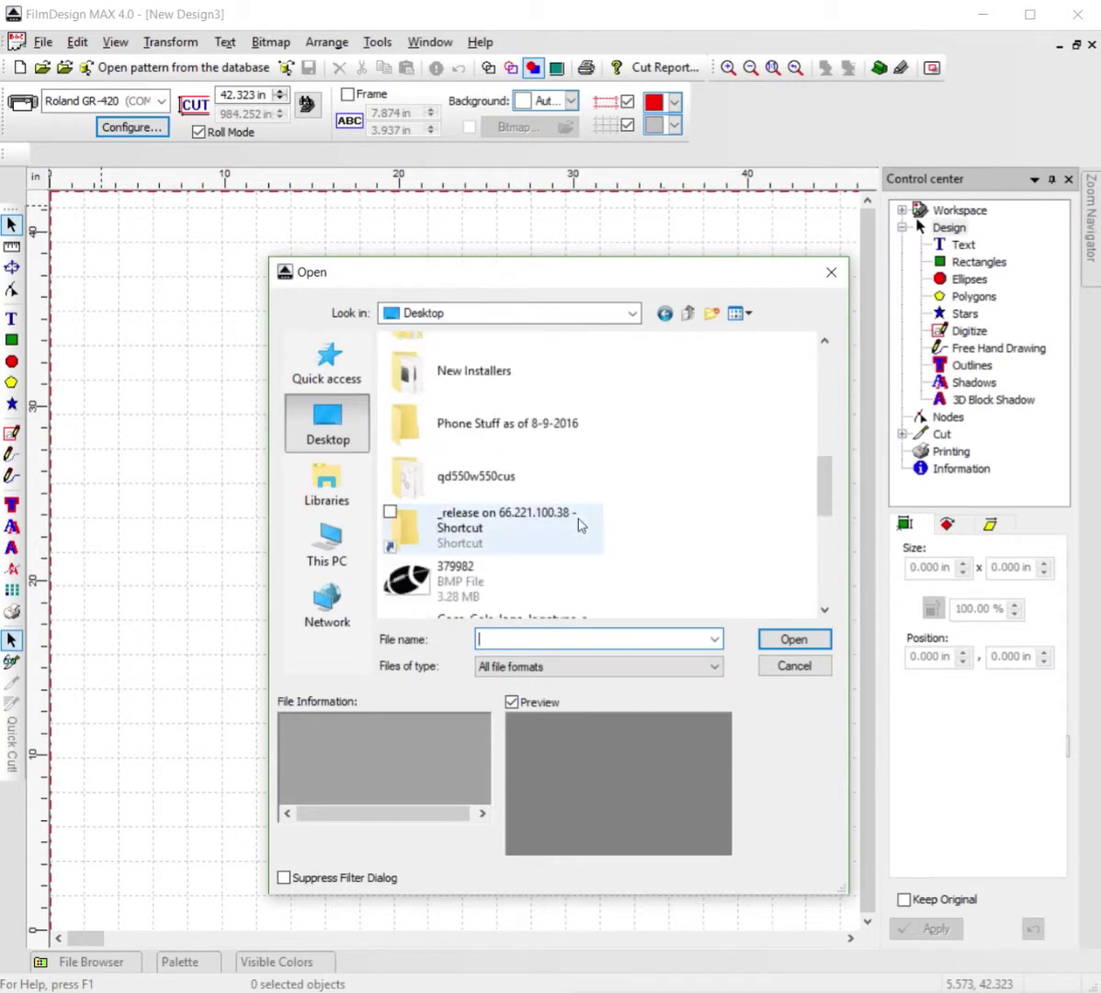
{"action": "scroll", "coordinate": [503, 531], "scroll_direction": "down", "scroll_amount": 1}
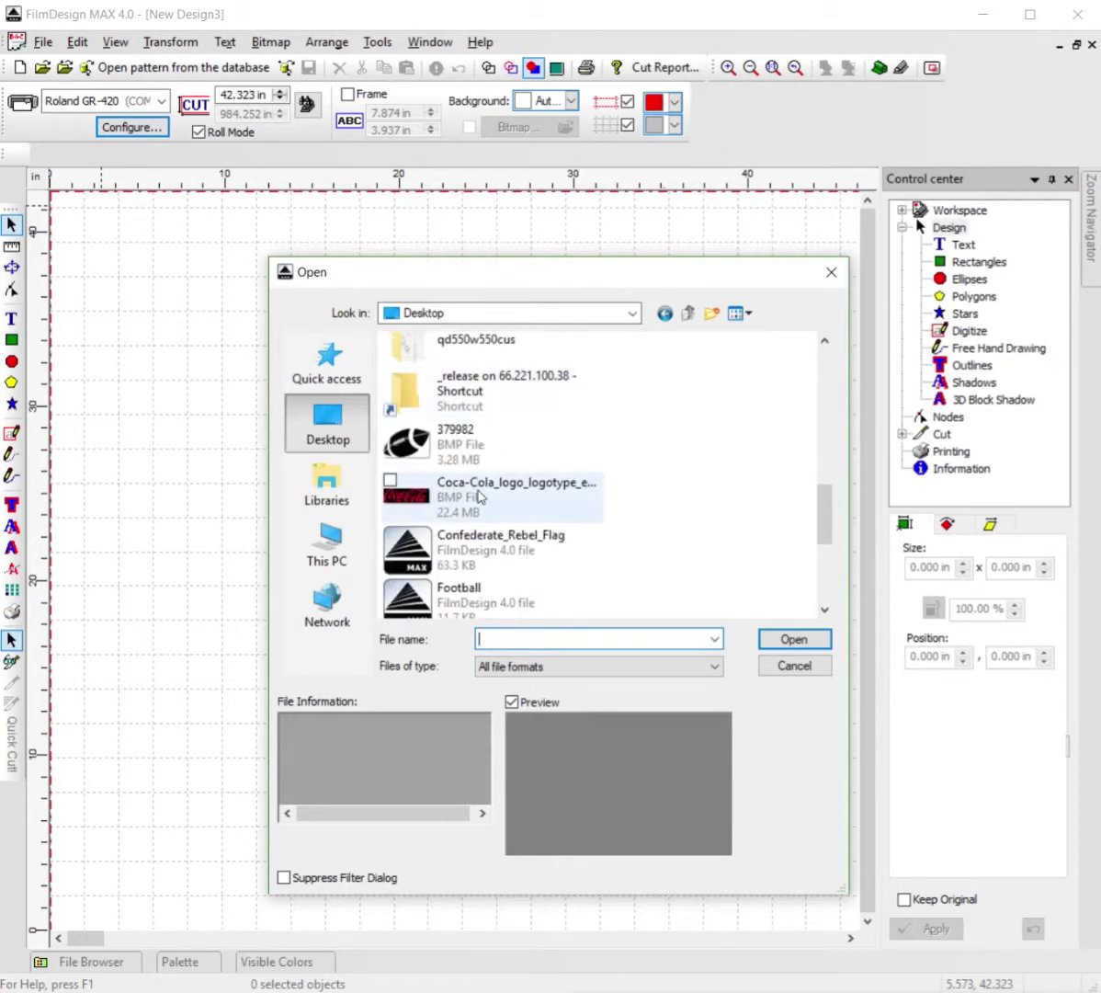
{"action": "left_click", "coordinate": [479, 496]}
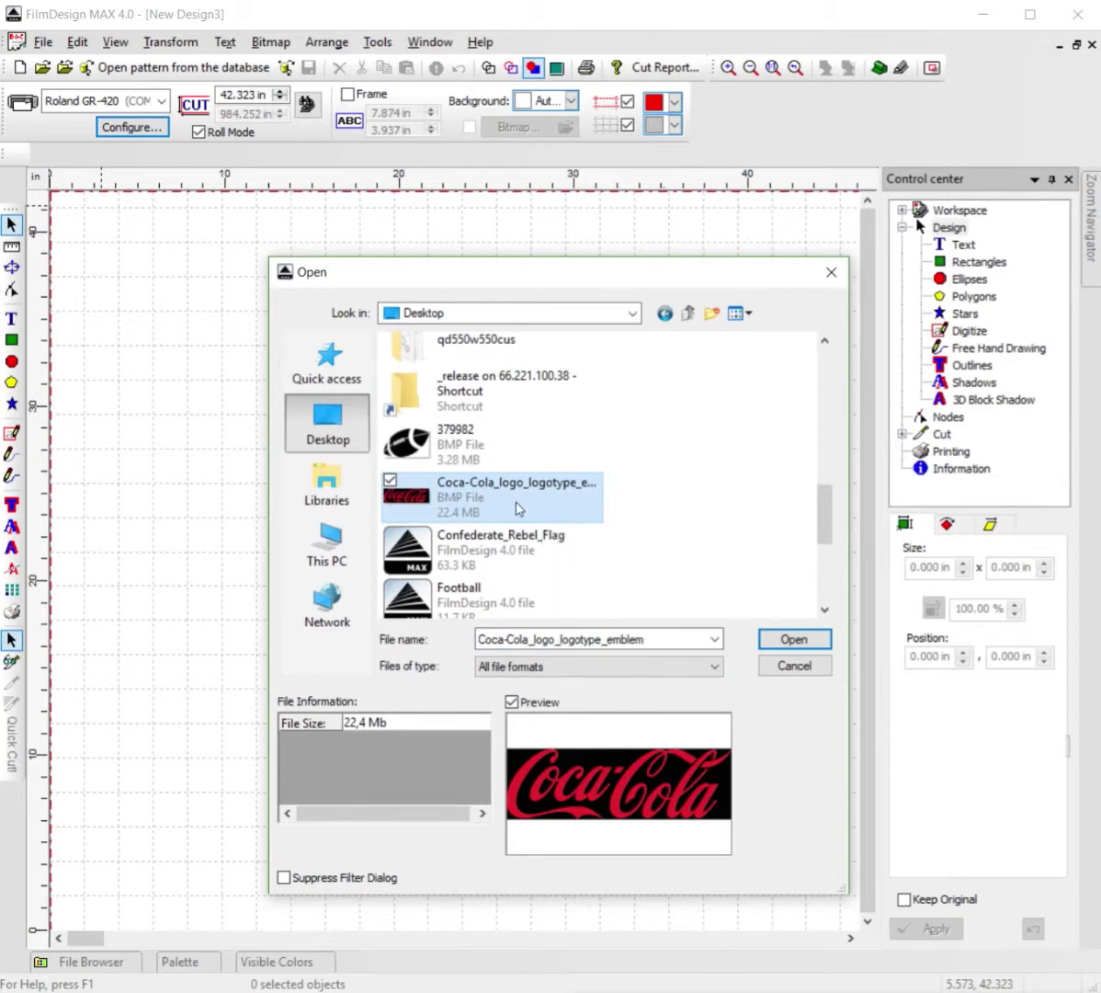
{"action": "left_click", "coordinate": [796, 638]}
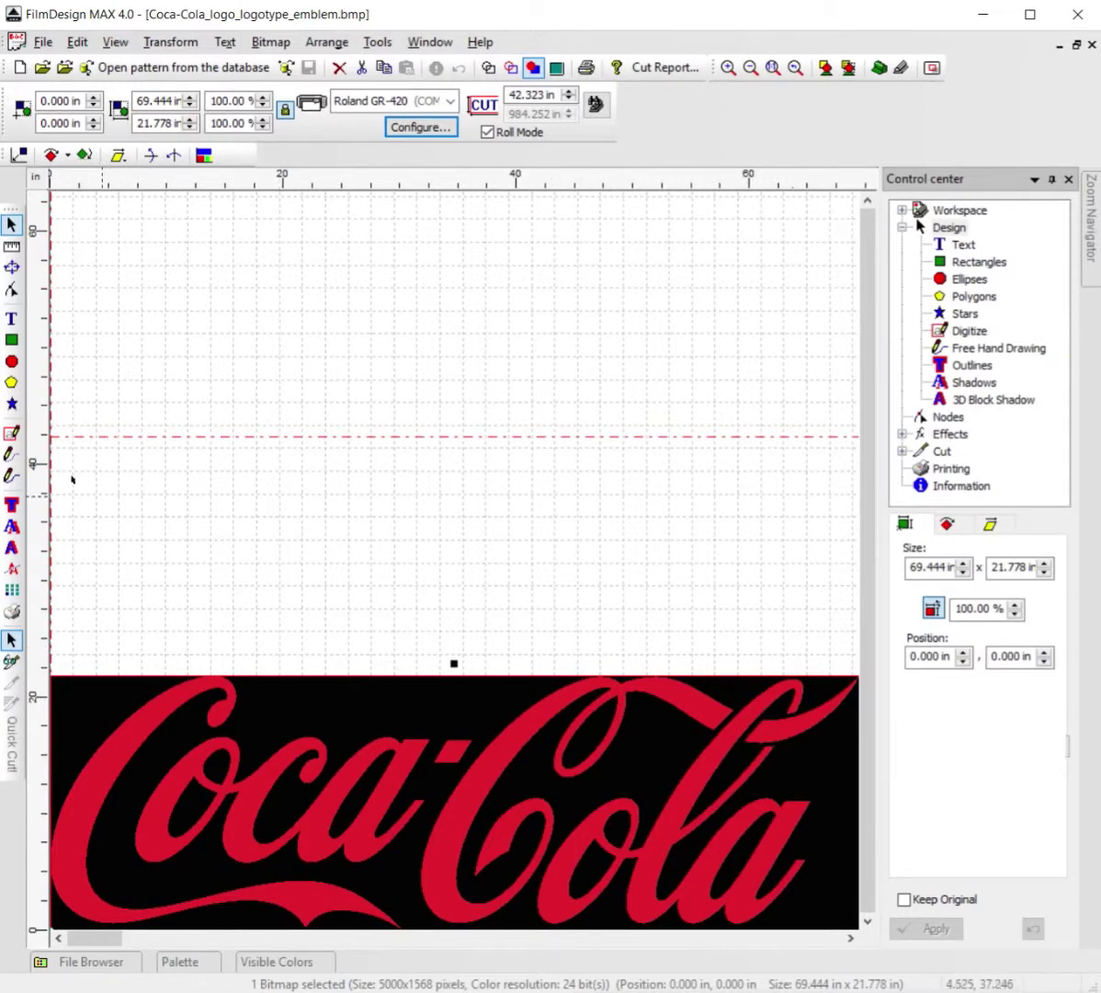
Trace the logo's red lettering into a 751-node curve with the Bitmap Tracing Tool
{"action": "left_click", "coordinate": [11, 434]}
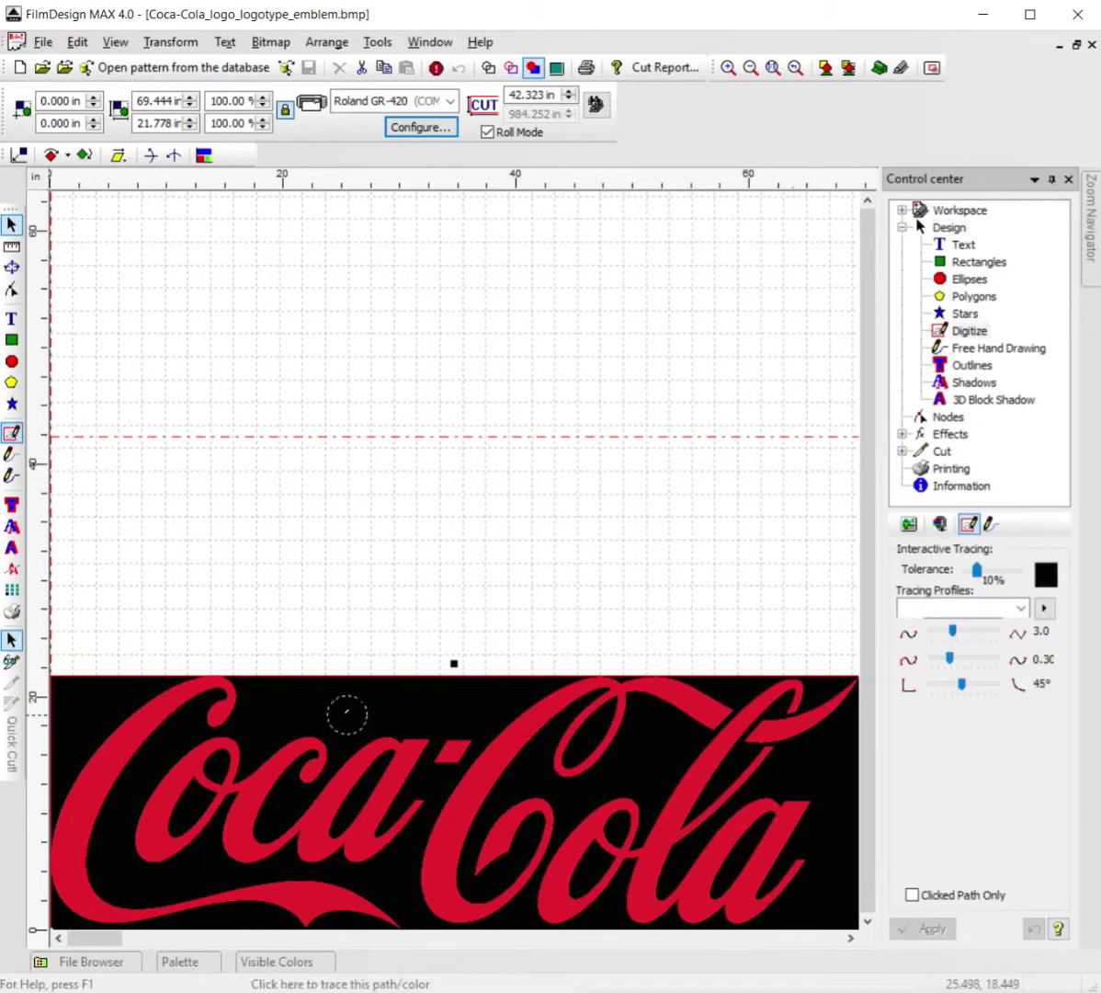
{"action": "left_click", "coordinate": [286, 756]}
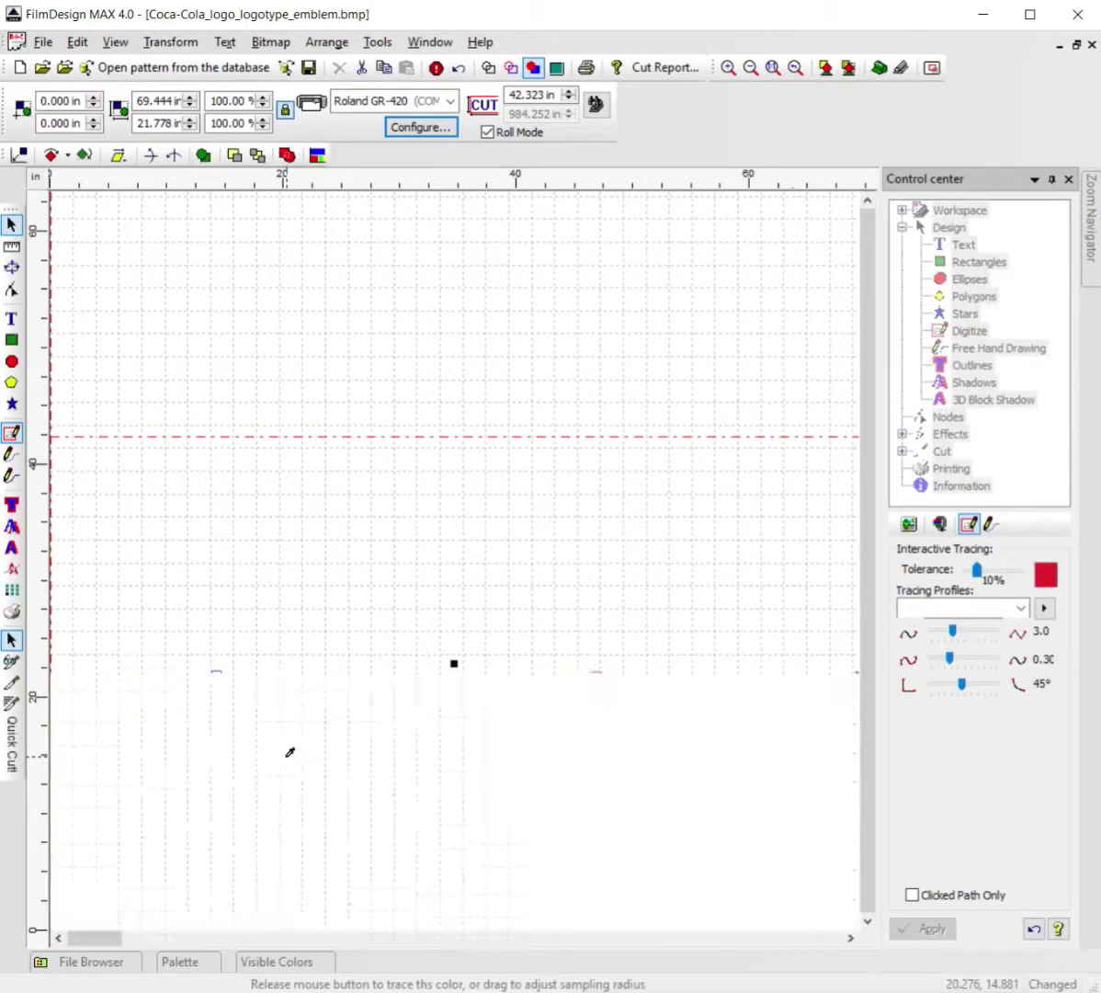
{"action": "scroll", "coordinate": [332, 664], "scroll_direction": "down", "scroll_amount": 3}
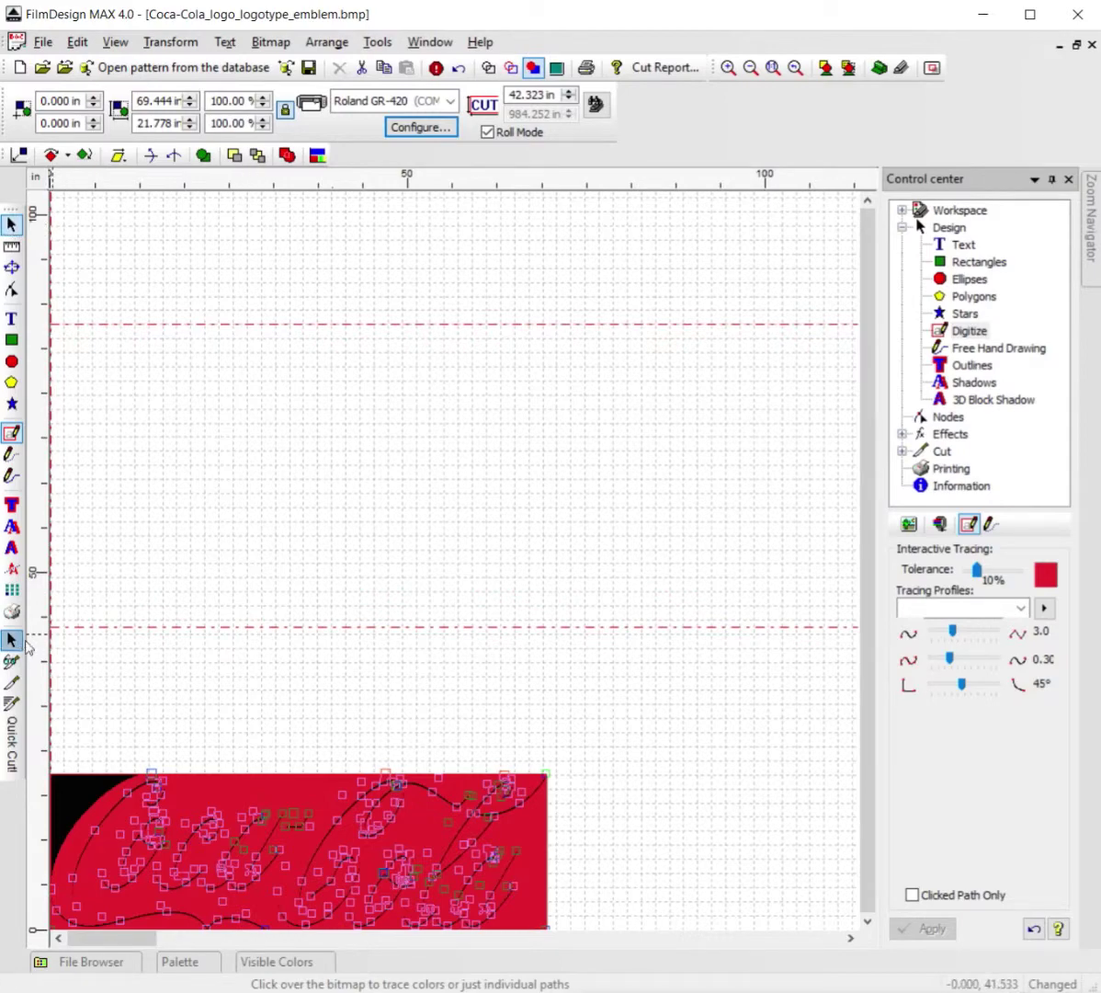
Move the original bitmap up to 21.263, 30.051 in and select the traced curve below
{"action": "left_click", "coordinate": [12, 225]}
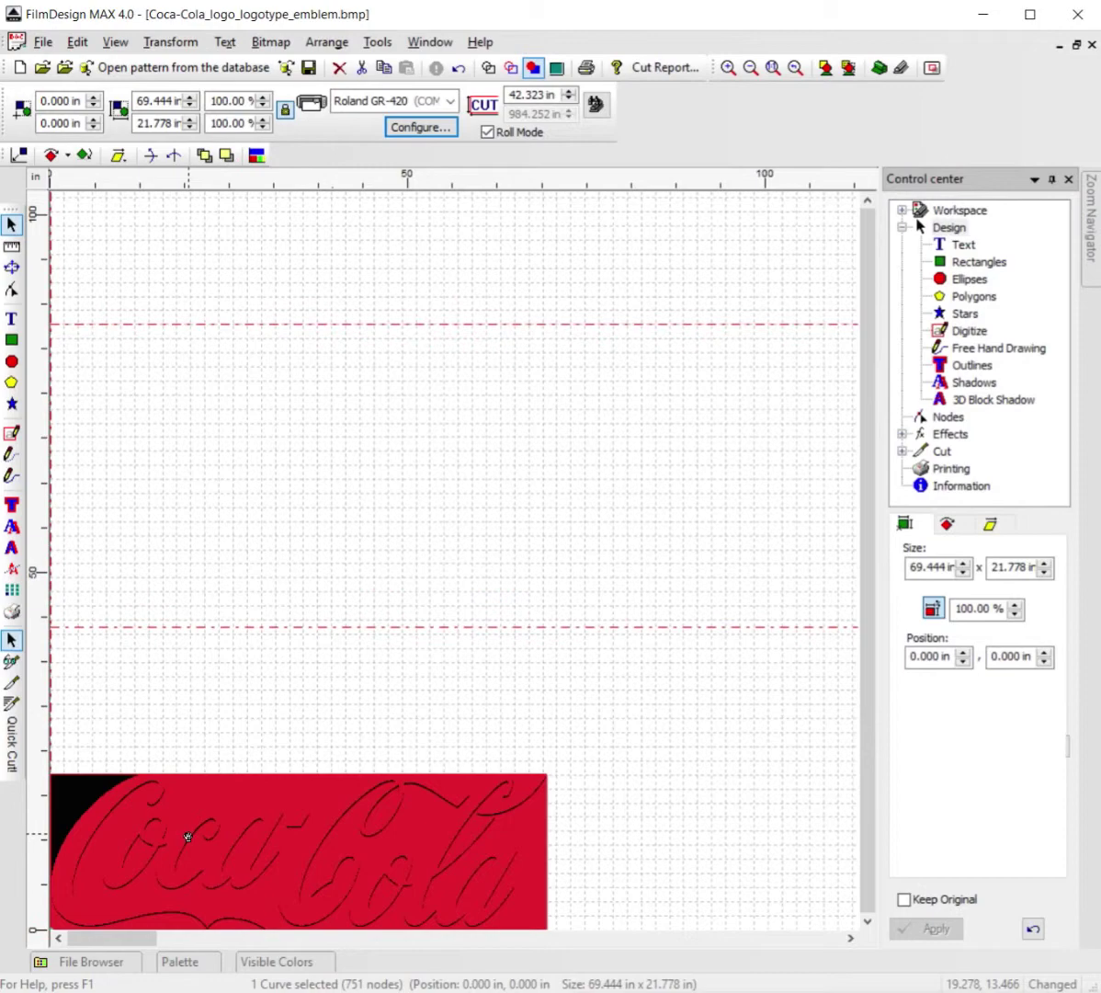
{"action": "left_click_drag", "start_coordinate": [186, 836], "coordinate": [354, 612]}
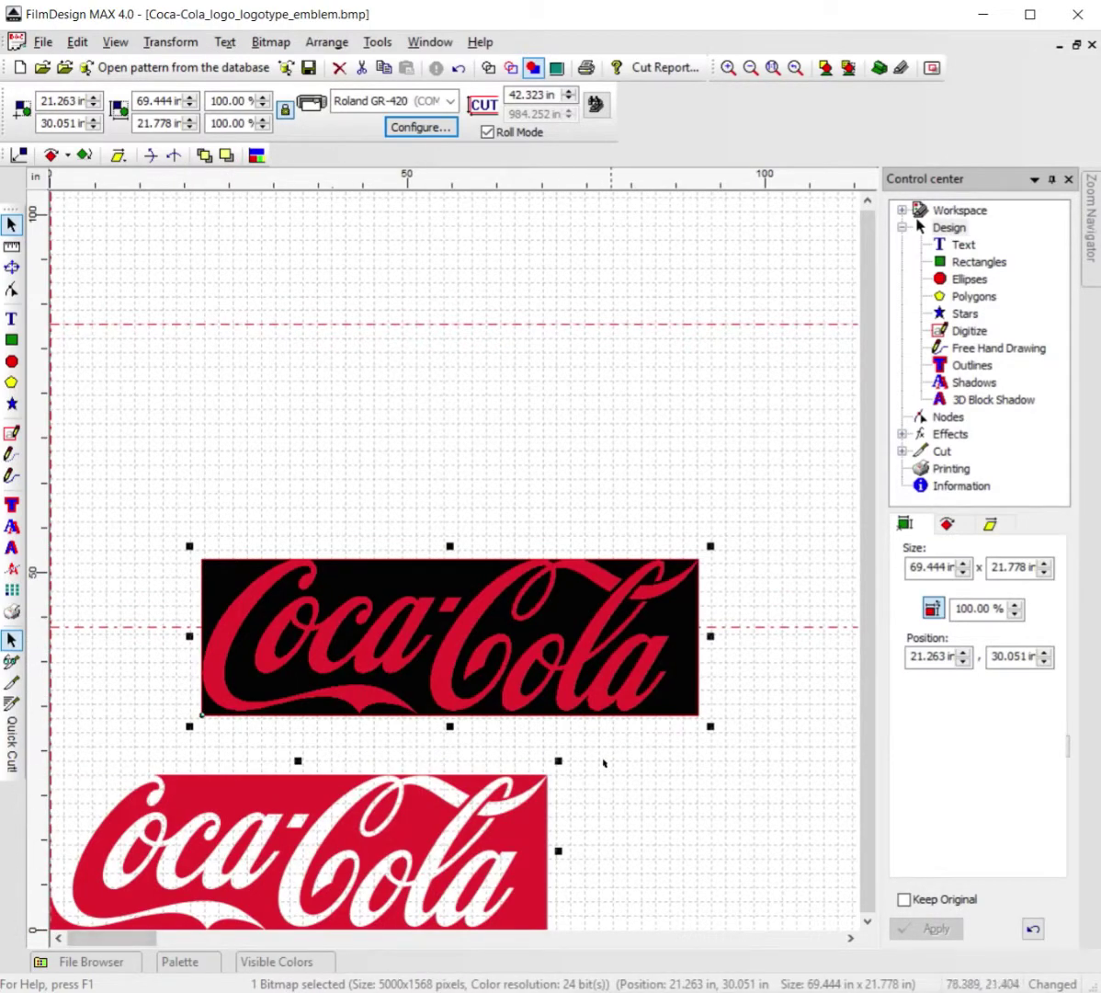
{"action": "left_click_drag", "start_coordinate": [591, 762], "coordinate": [9, 910]}
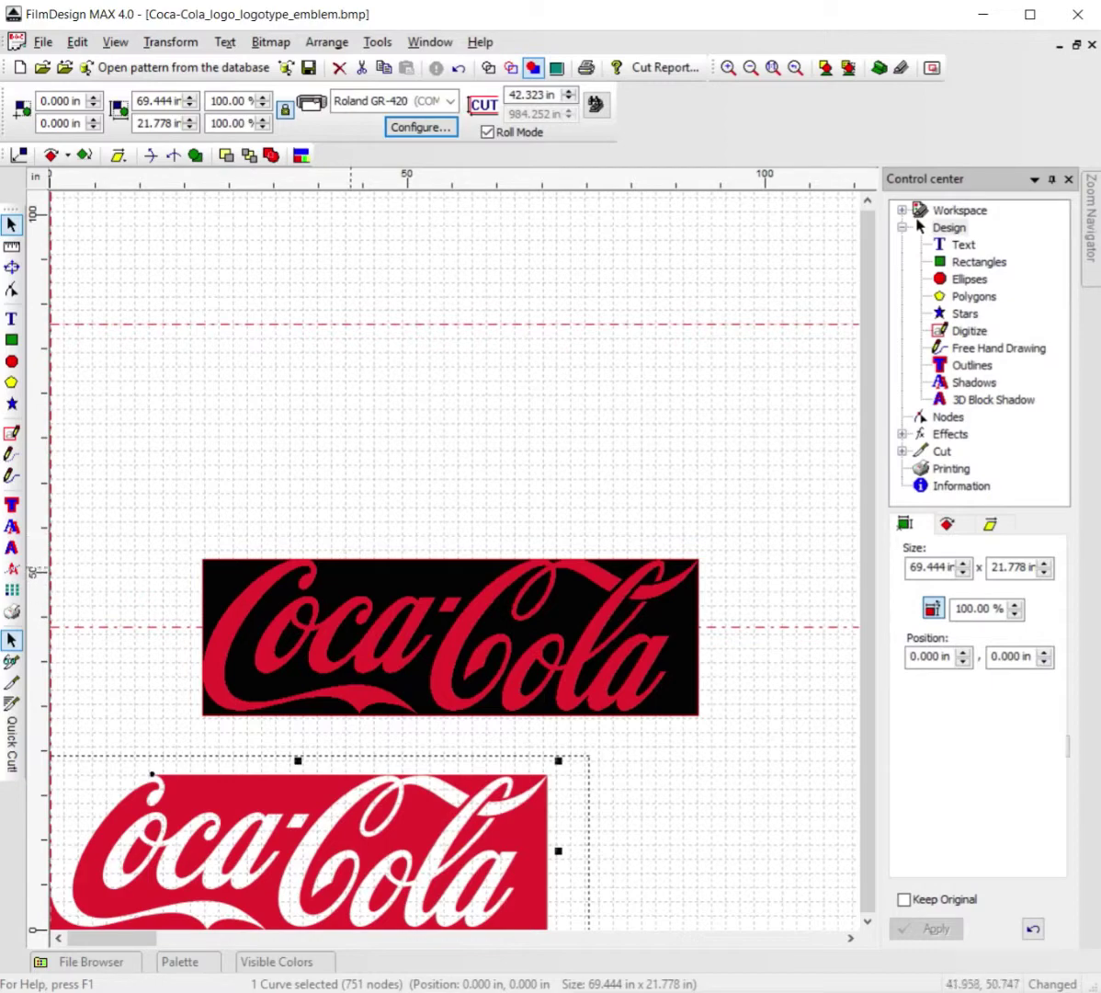
Trace the bitmap's black into a 739-node curve and move it to 28.363, 61.399 in
{"action": "left_click", "coordinate": [203, 714]}
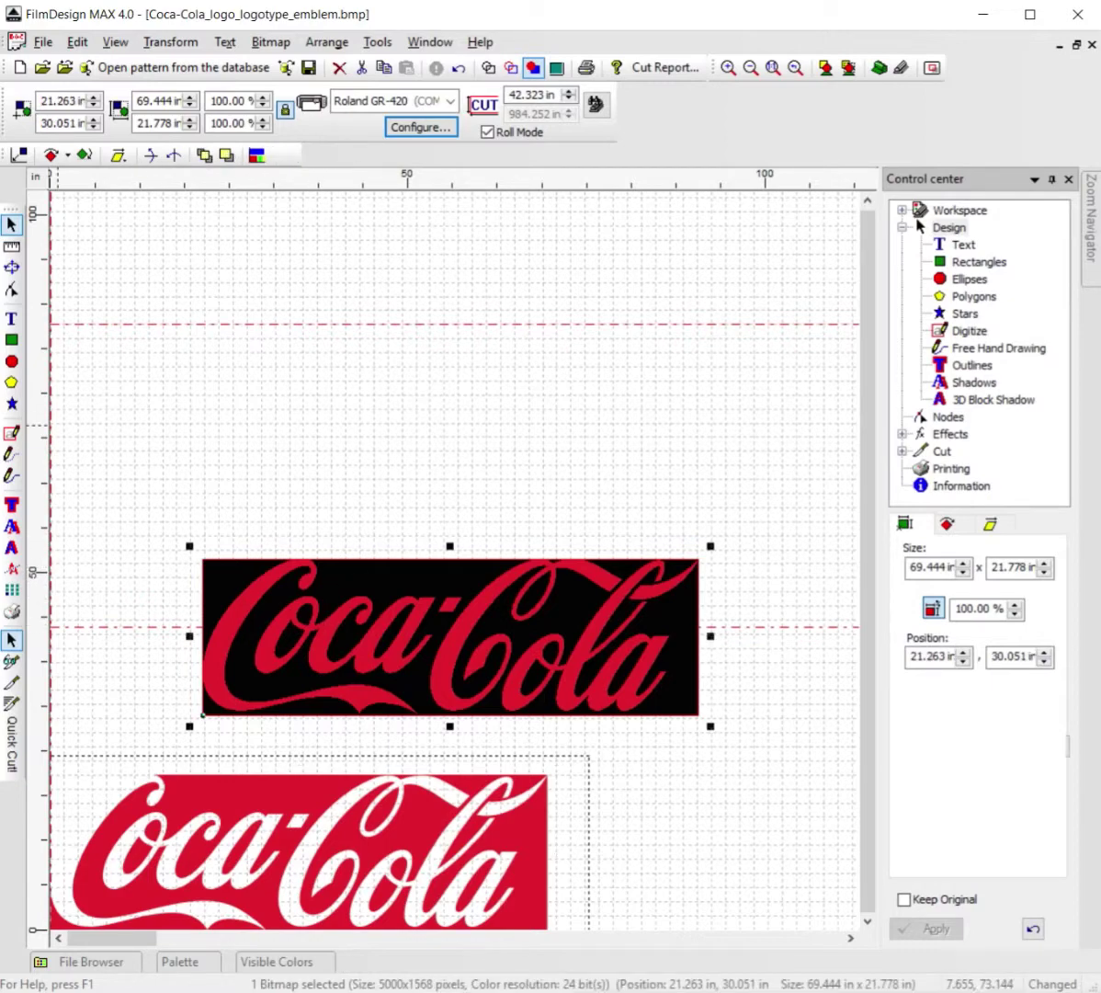
{"action": "left_click", "coordinate": [11, 432]}
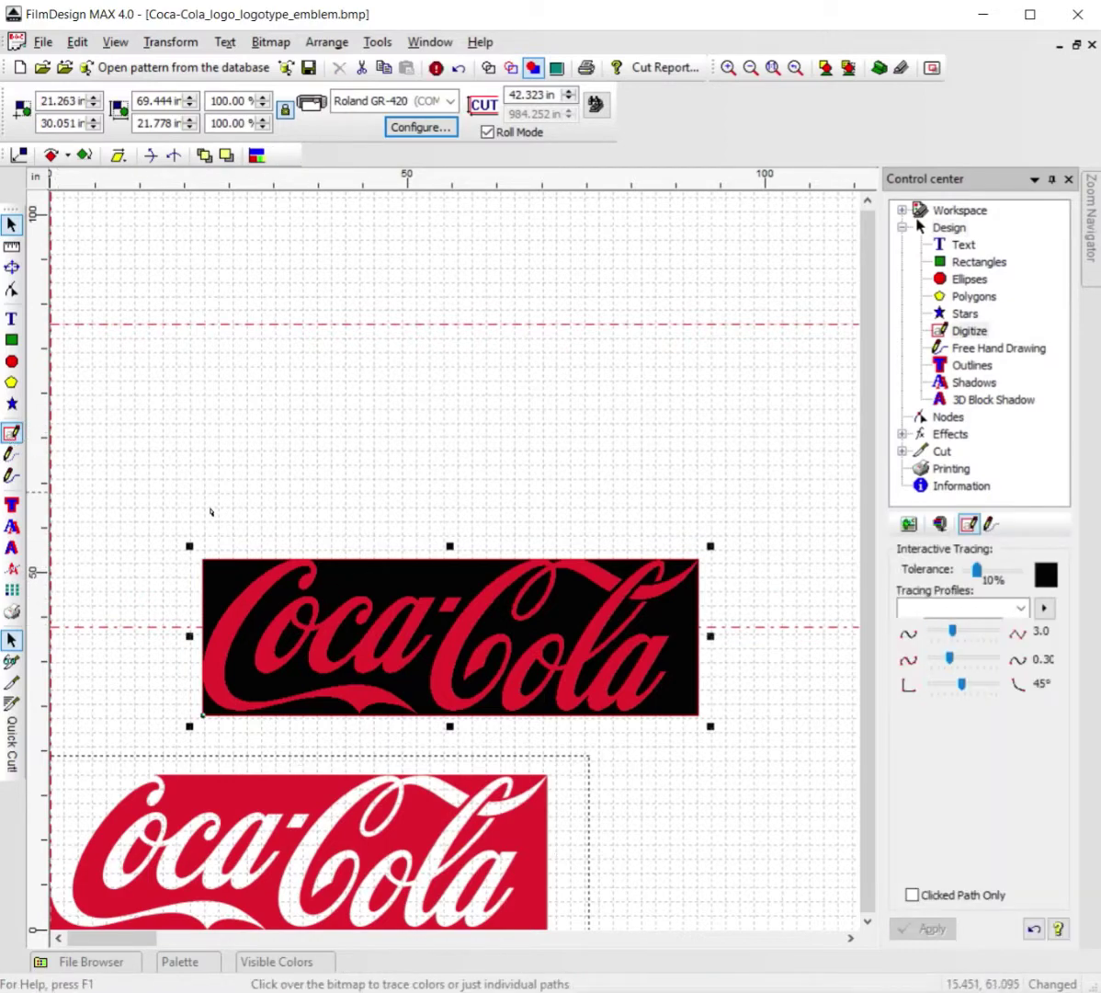
{"action": "left_click", "coordinate": [362, 574]}
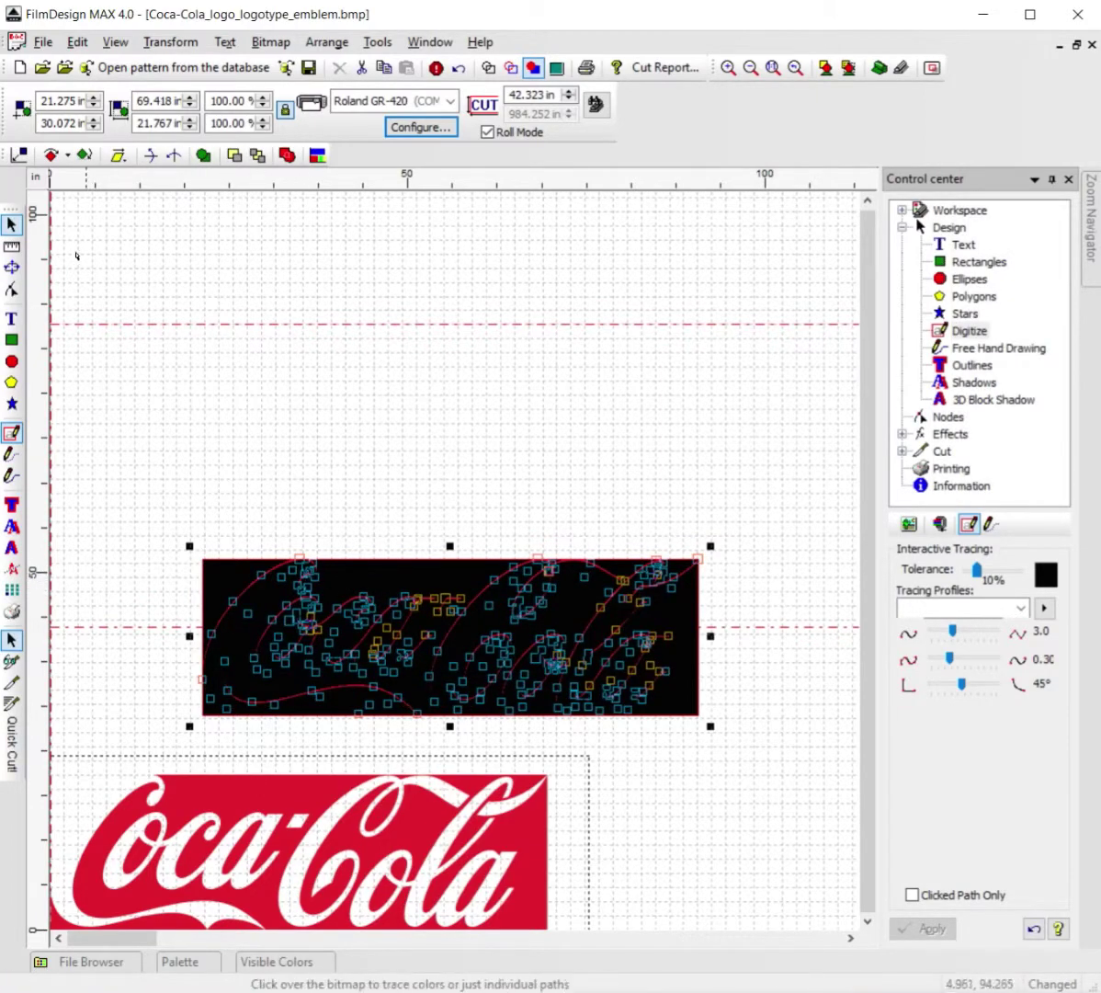
{"action": "left_click", "coordinate": [12, 223]}
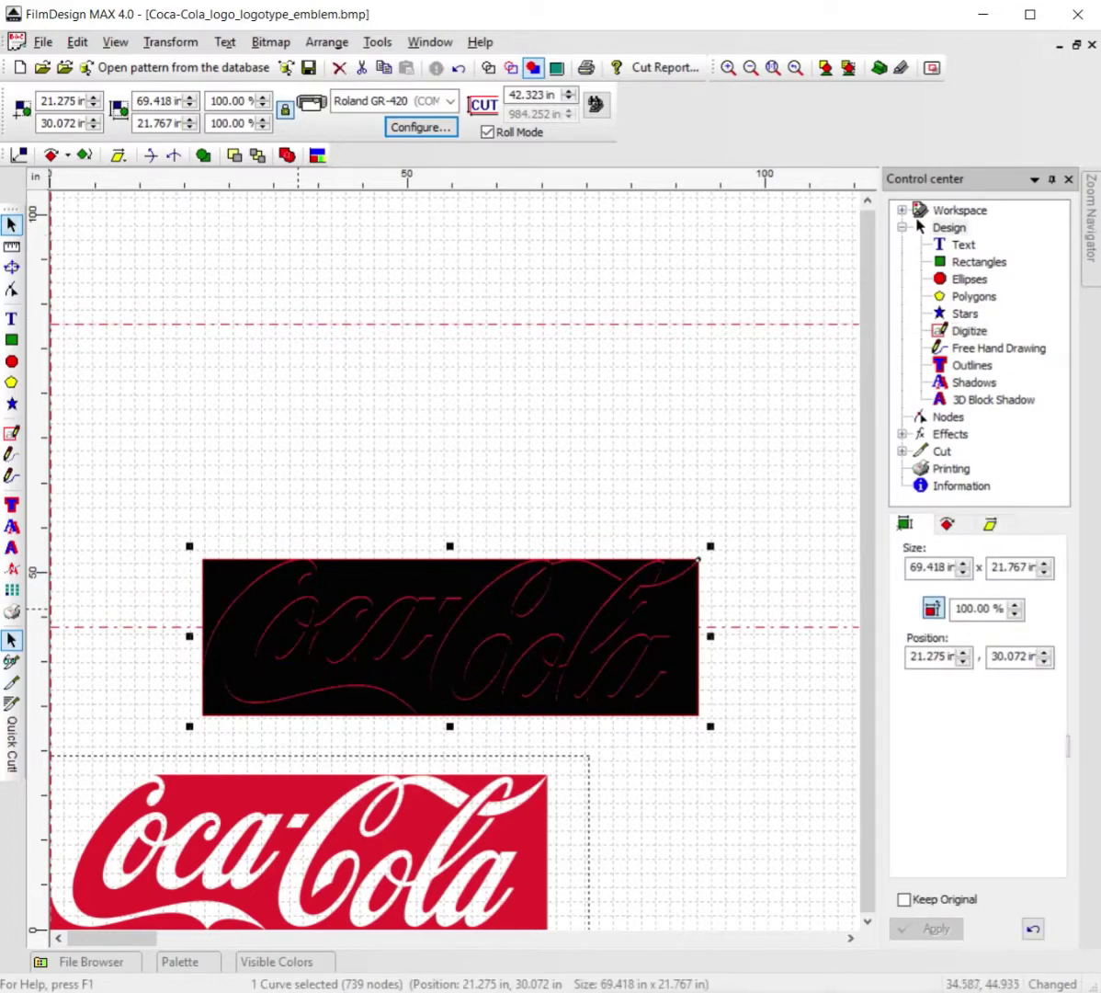
{"action": "mouse_move", "coordinate": [298, 608]}
{"action": "left_mouse_down"}
{"action": "mouse_move", "coordinate": [350, 433]}
{"action": "mouse_move", "coordinate": [350, 386]}
{"action": "left_mouse_up"}
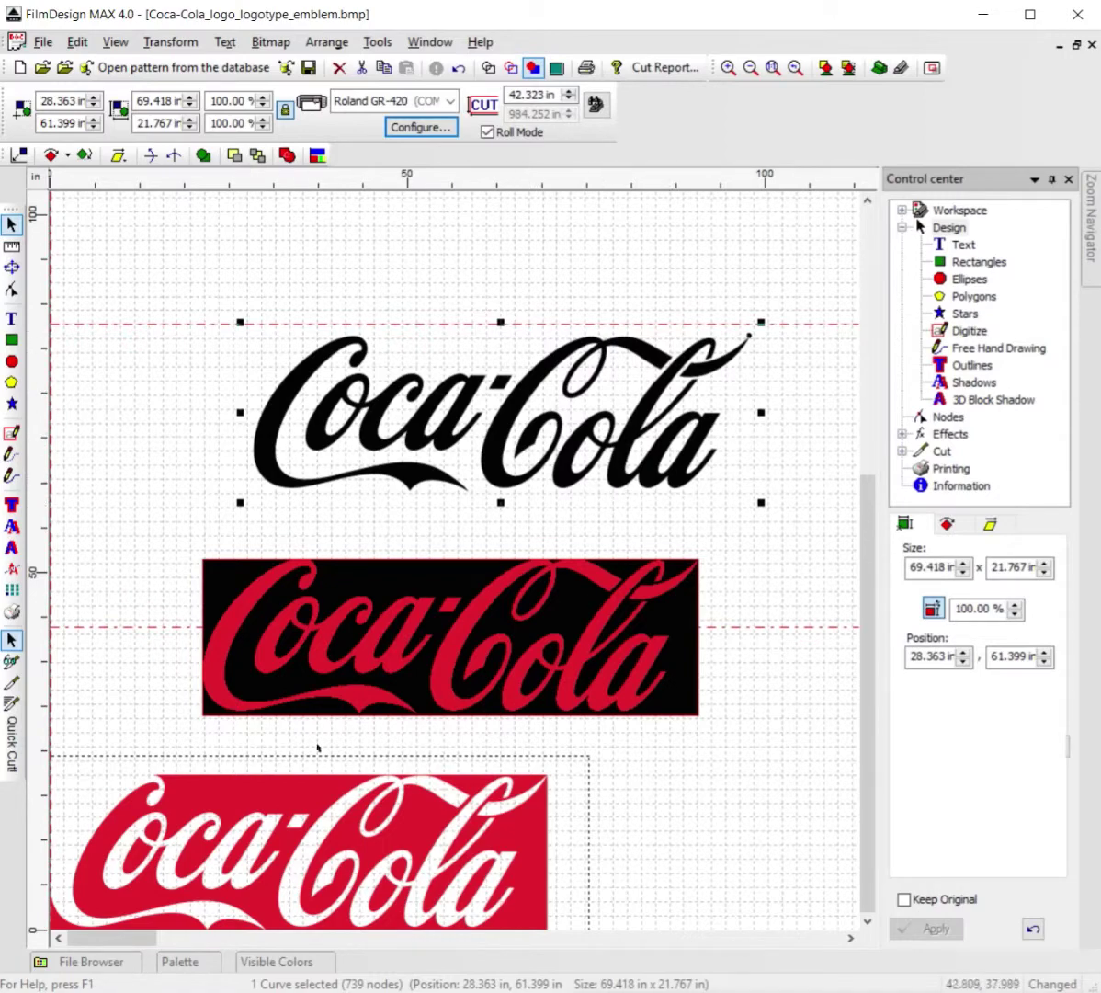
Fill the selected 739-node script curve with the Fire Brick palette swatch
{"action": "left_click", "coordinate": [195, 962]}
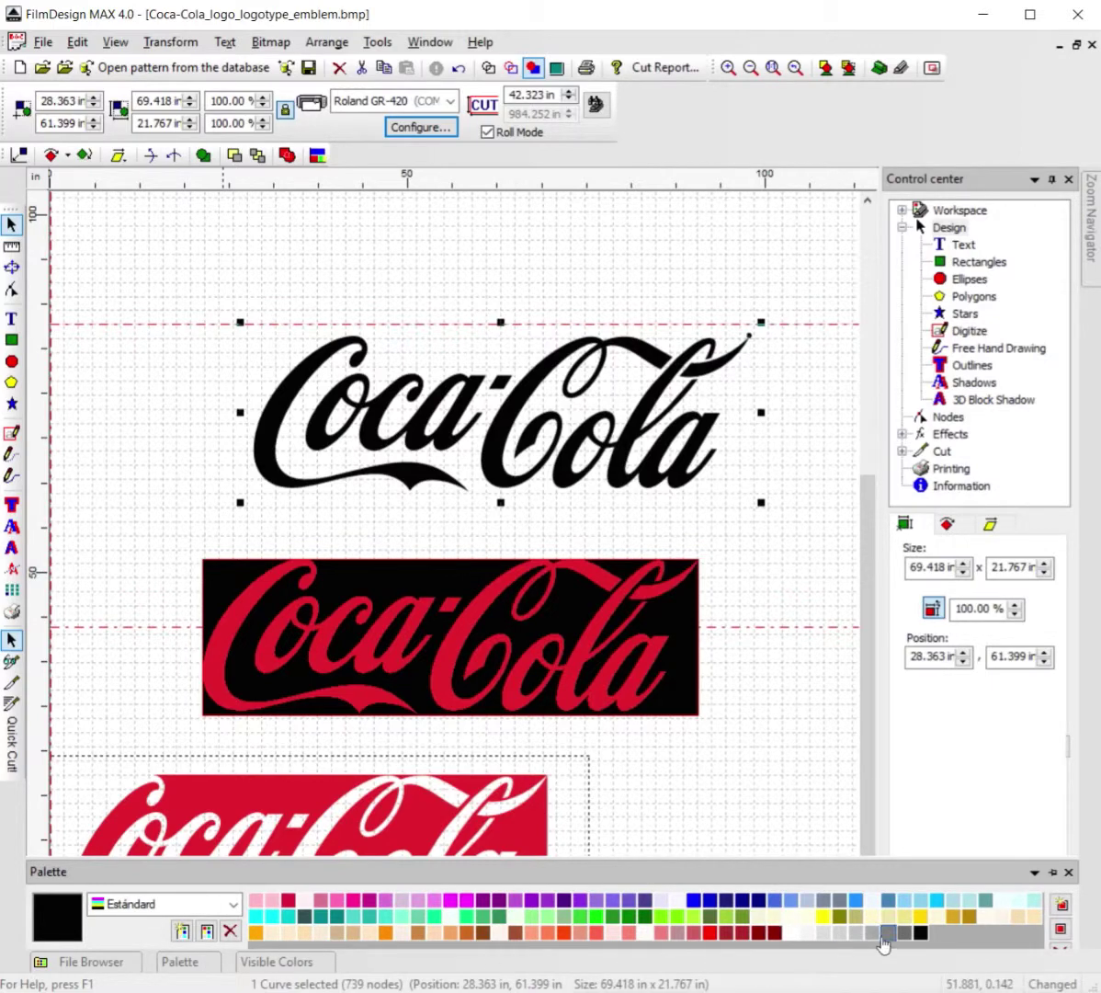
{"action": "left_click", "coordinate": [741, 934]}
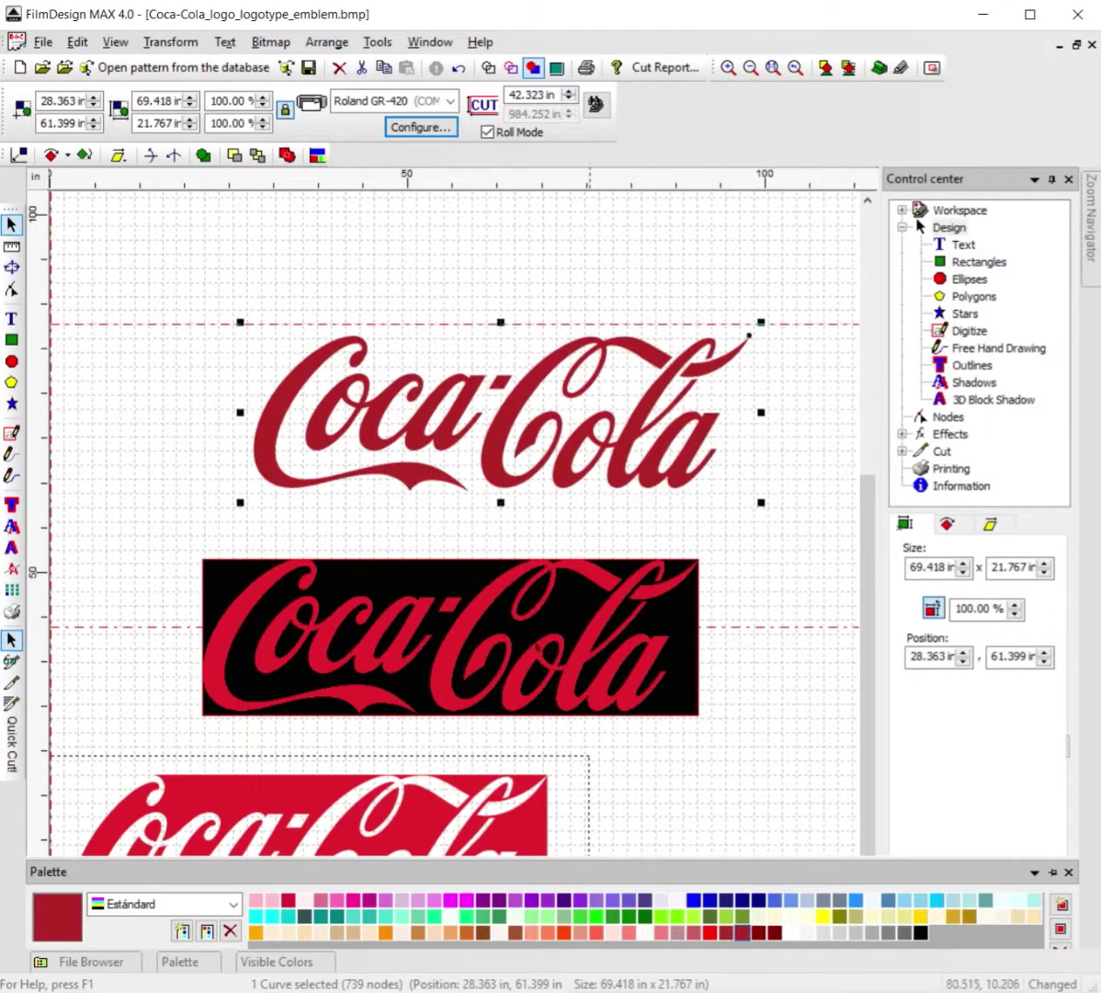